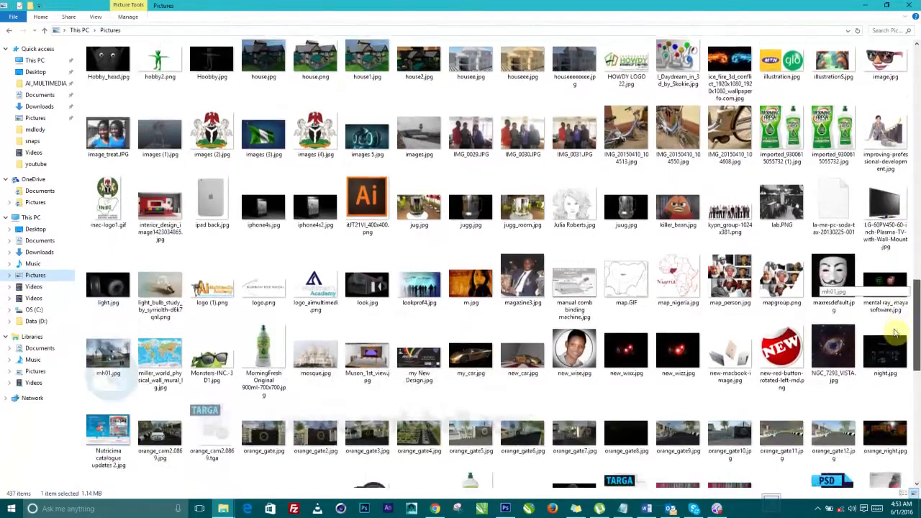
Find the glass-of-strawberry photo on a white background in the Pictures folder and open it in Photoshop
scroll(893, 355, down, 5)
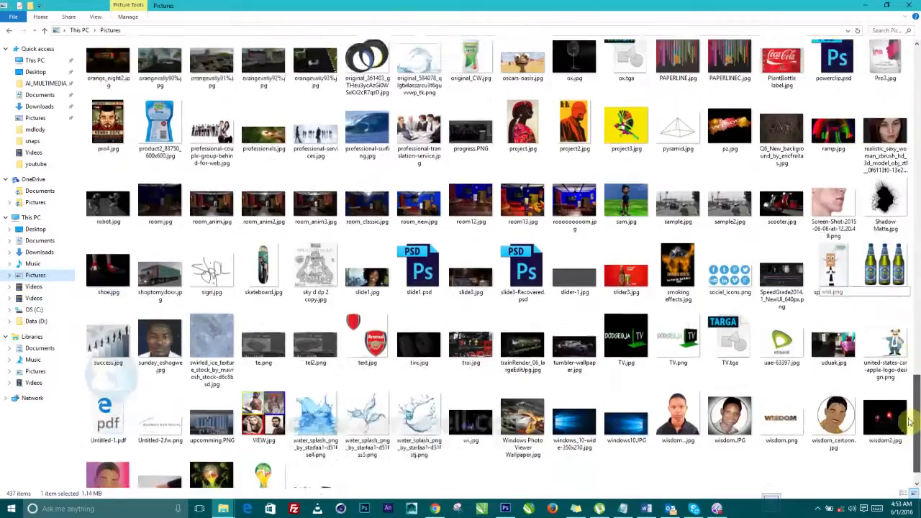
drag(911, 423, 918, 117)
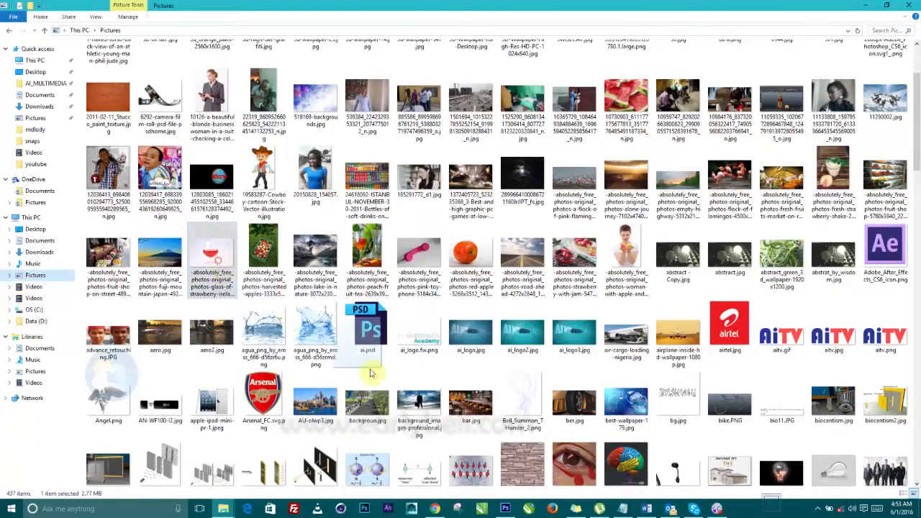
scroll(566, 494, down, 3)
drag(512, 507, 418, 51)
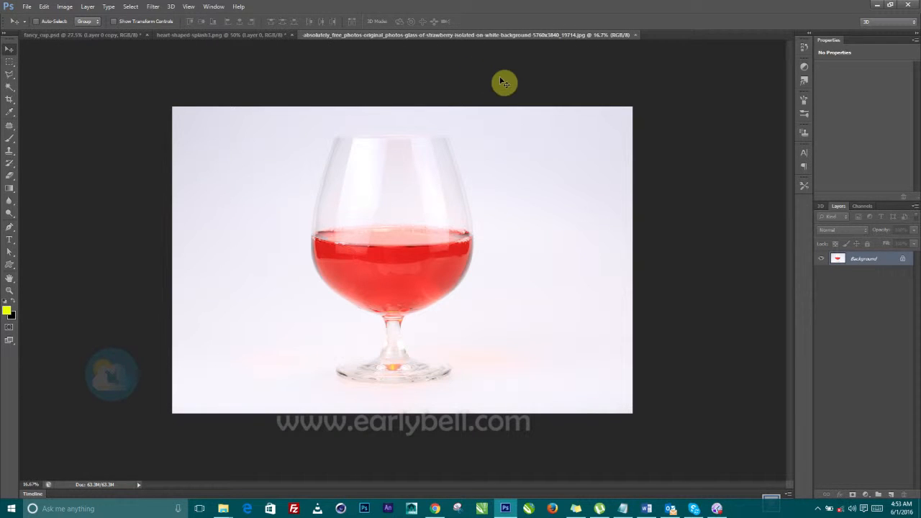
Crop the photo symmetrically around the wine glass, trimming the wide empty sides and a thin strip above and below
key(ctrl+1)
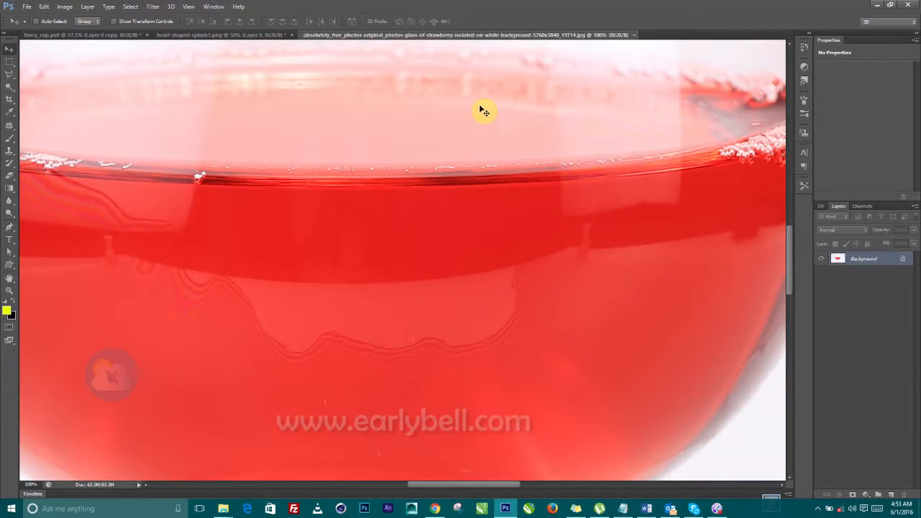
key(ctrl+0)
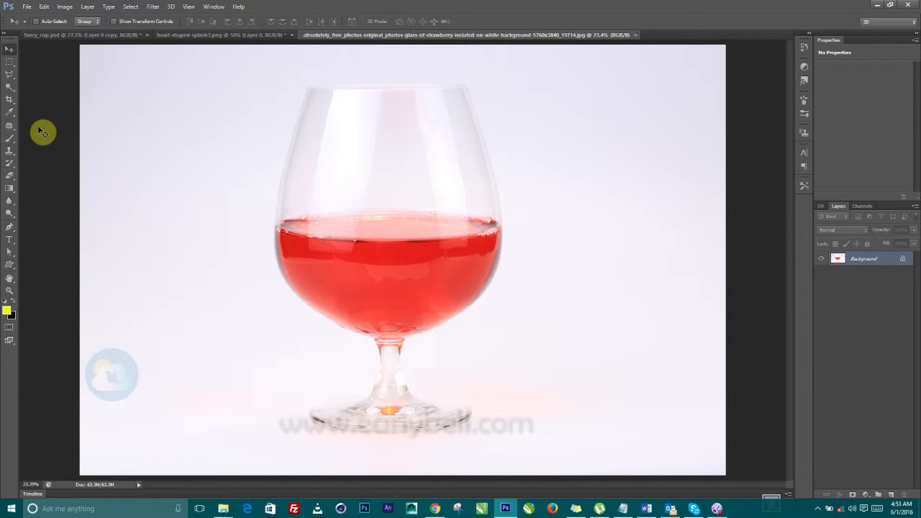
key(c)
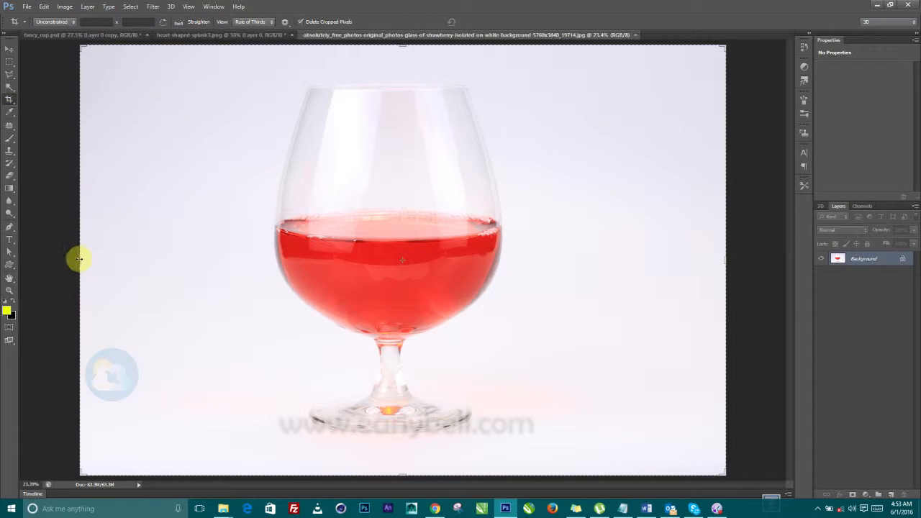
drag(79, 259, 217, 294)
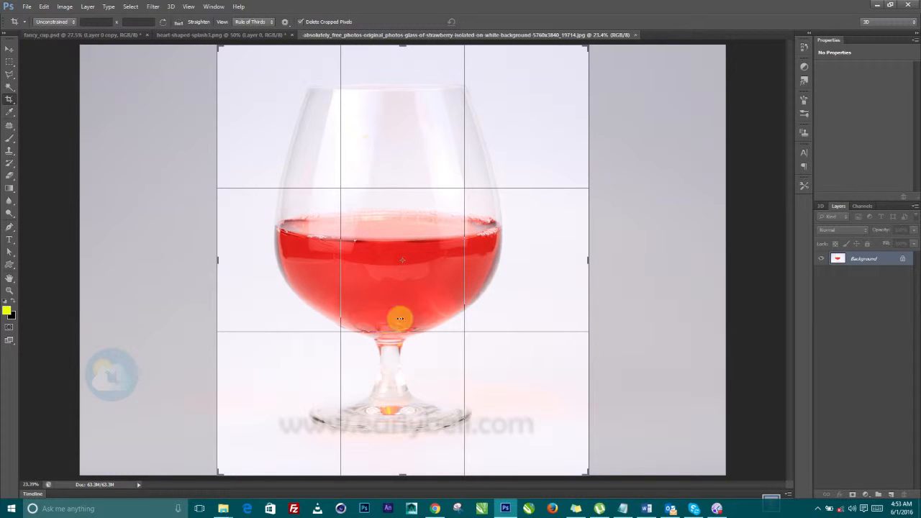
drag(406, 474, 405, 452)
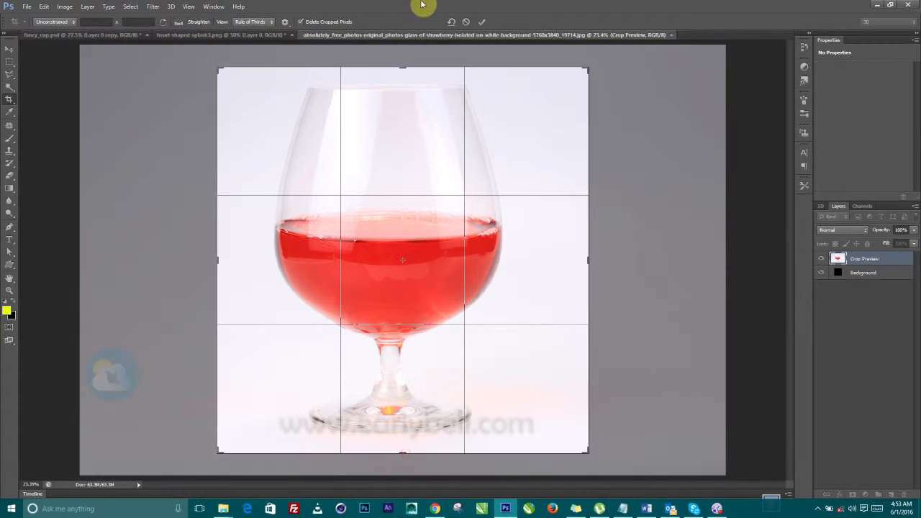
click(482, 22)
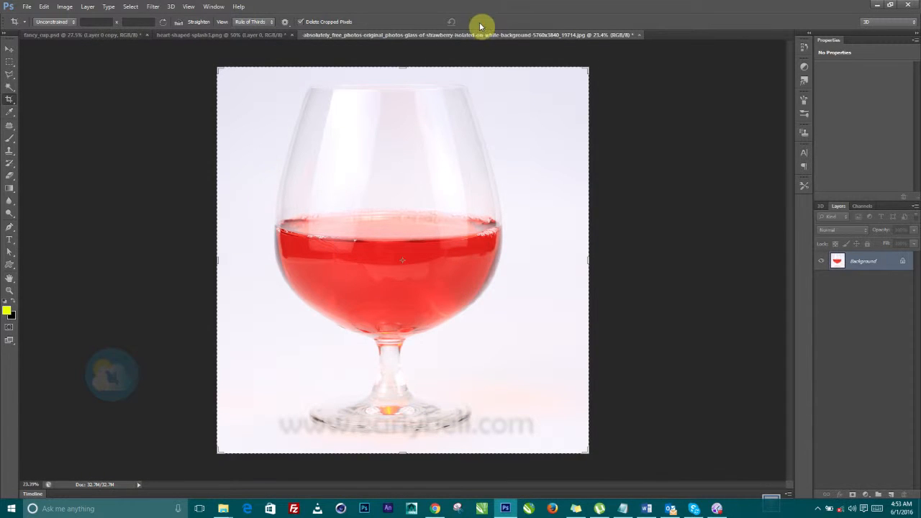
Copy the water splash from heart-shaped-splash3.png into the glass image and place it on the wine's surface
click(9, 49)
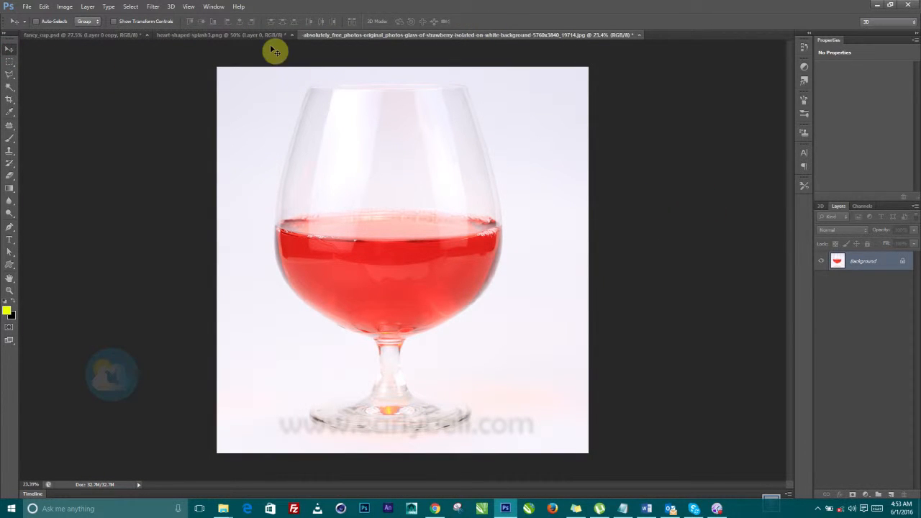
click(239, 36)
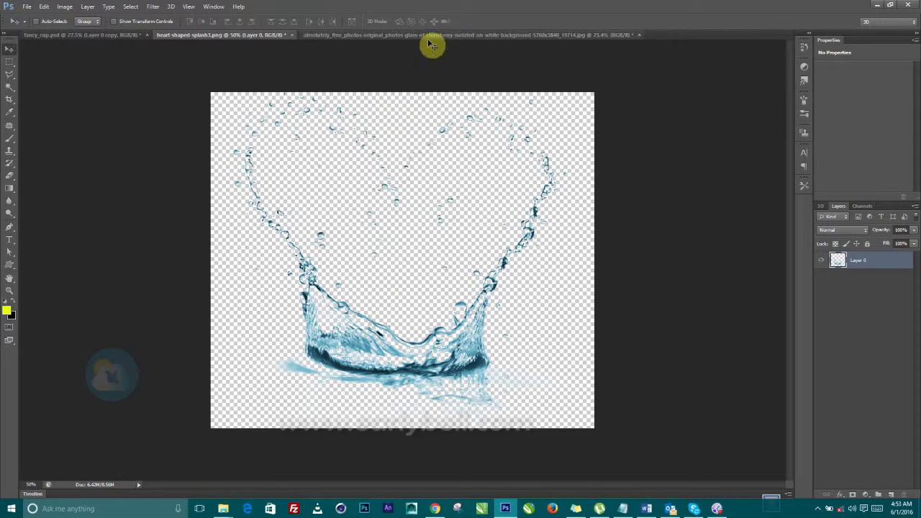
click(403, 35)
click(244, 34)
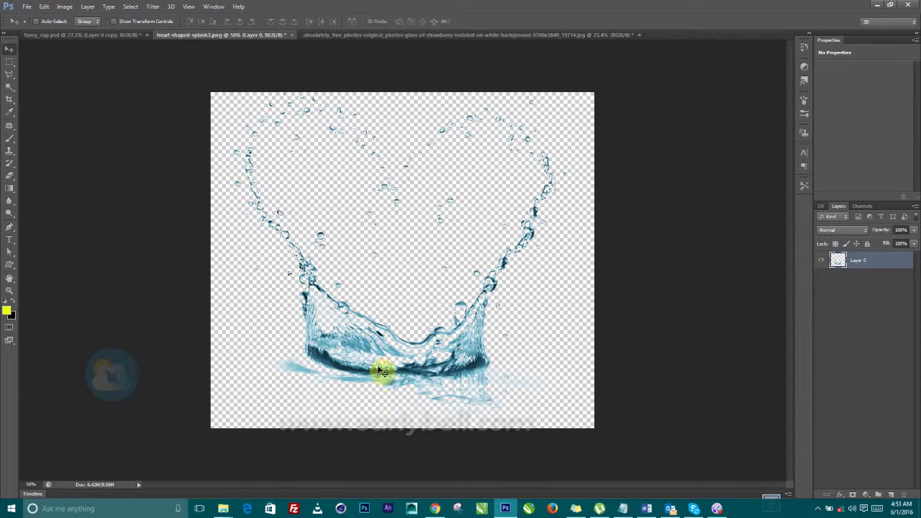
drag(298, 319, 385, 236)
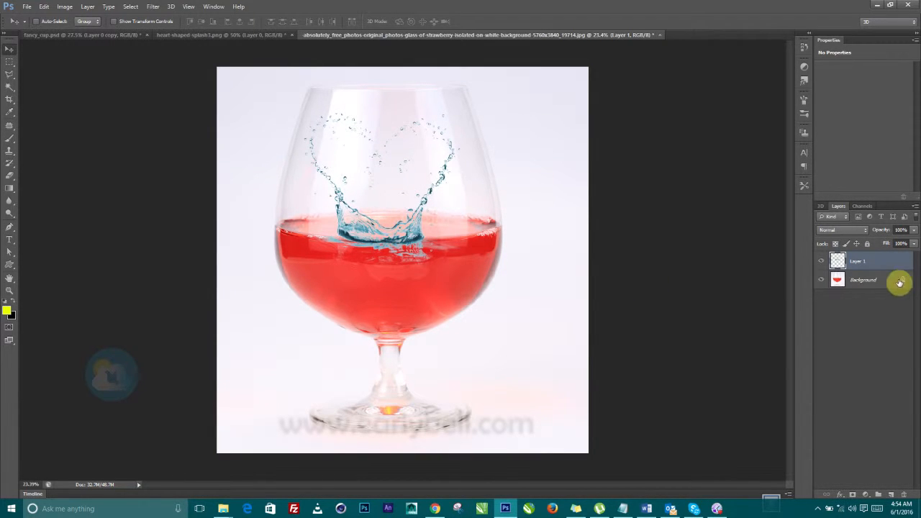
Convert the locked Background into a regular layer, then try moving the glass and undo that move
click(866, 284)
click(540, 163)
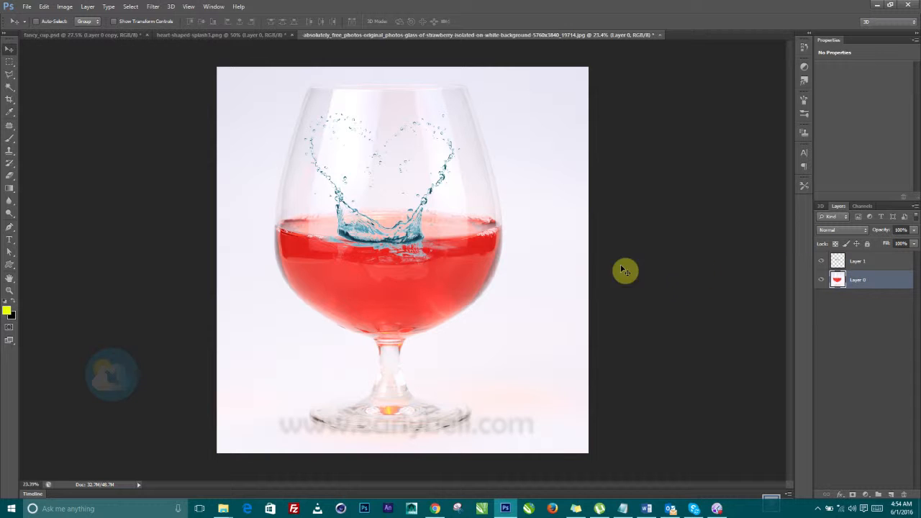
mouse_move(385, 240)
mouse_down()
mouse_move(416, 236)
mouse_move(401, 237)
mouse_up()
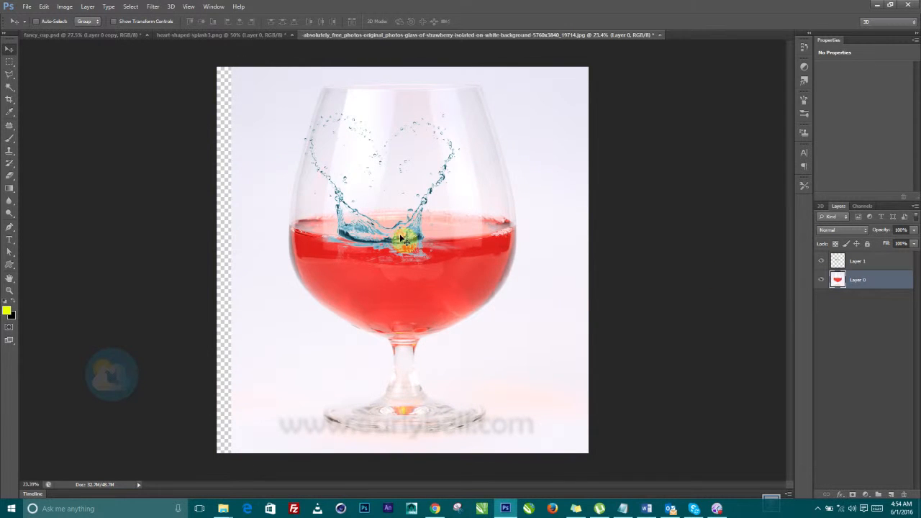
key(ctrl+z)
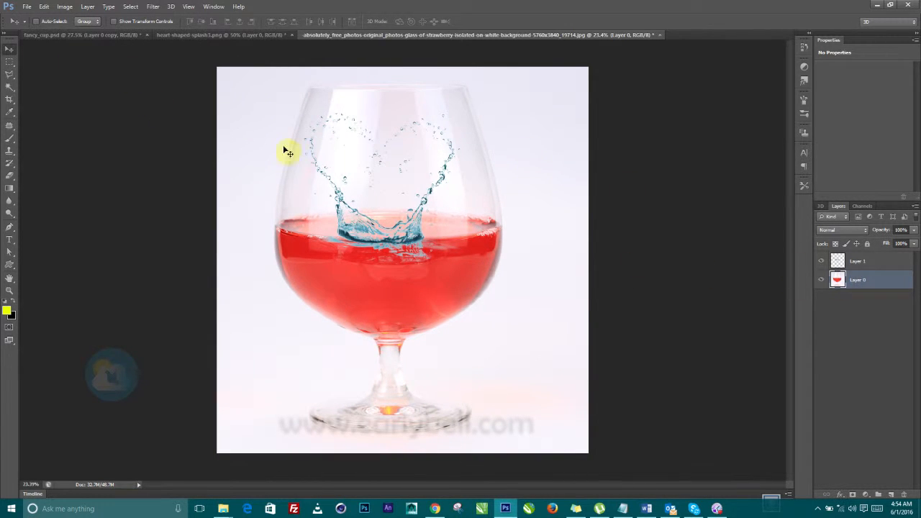
Nudge the splash layer so it sits centred inside the glass on the wine's surface
click(840, 261)
mouse_move(384, 232)
mouse_down()
mouse_move(365, 223)
mouse_move(369, 209)
mouse_move(372, 226)
mouse_move(372, 216)
mouse_move(361, 223)
mouse_move(372, 226)
mouse_up()
Load the splash layer's outline as a selection and add a new empty layer above it
click(838, 262)
ctrl+click(838, 262)
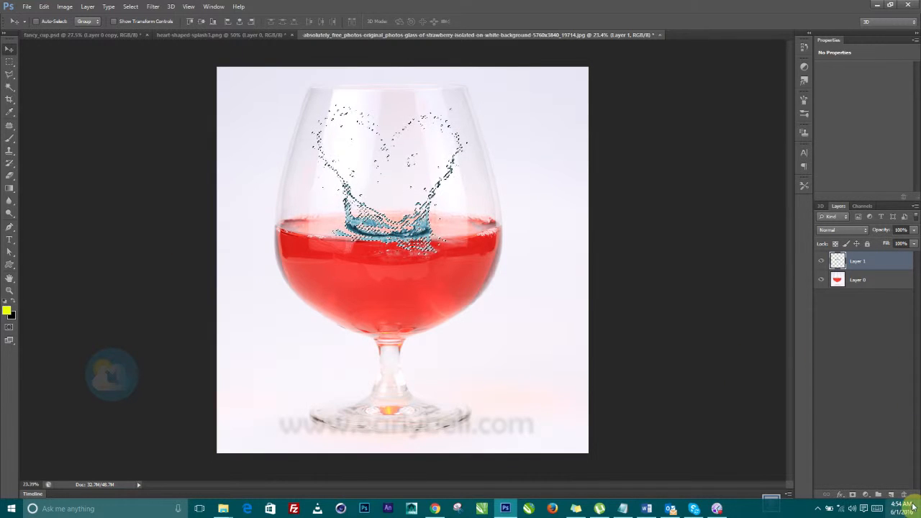
click(891, 496)
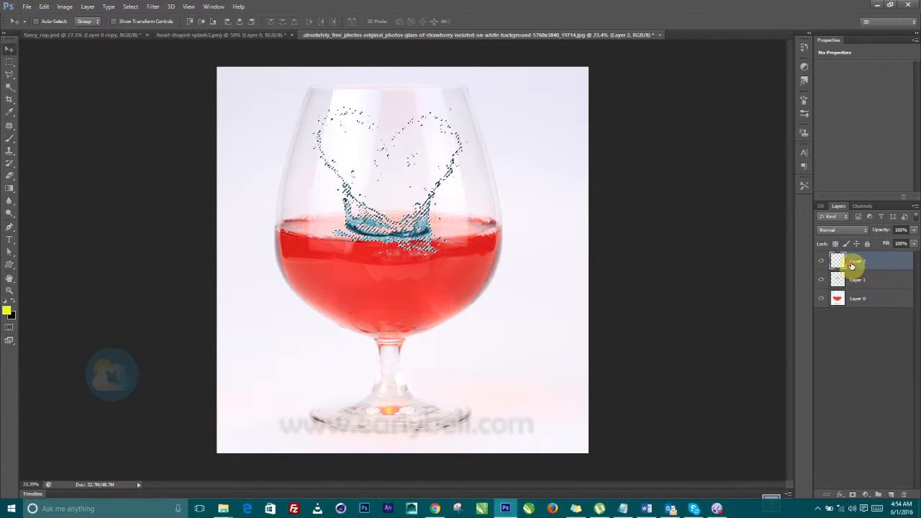
Try painting the selected splash yellow with the Brush tool and undo the stroke
key(b)
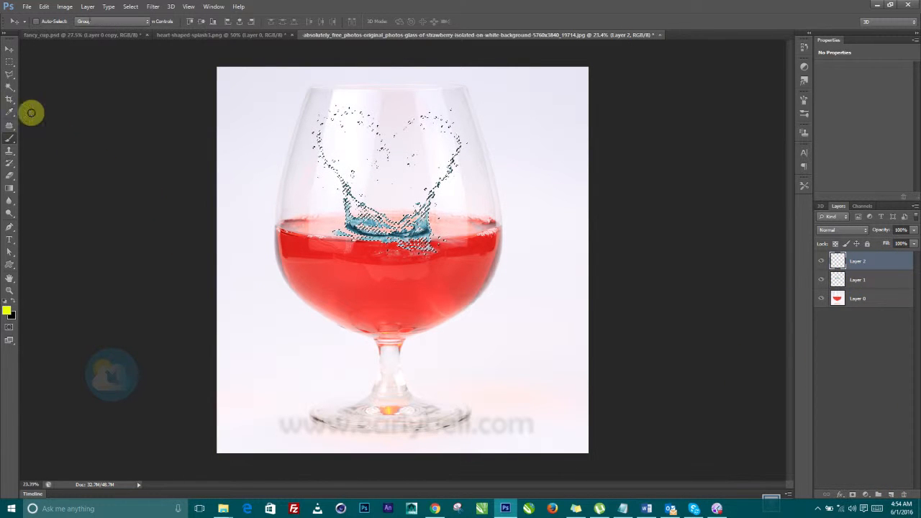
mouse_move(385, 220)
mouse_down()
mouse_move(391, 248)
mouse_move(414, 245)
mouse_up()
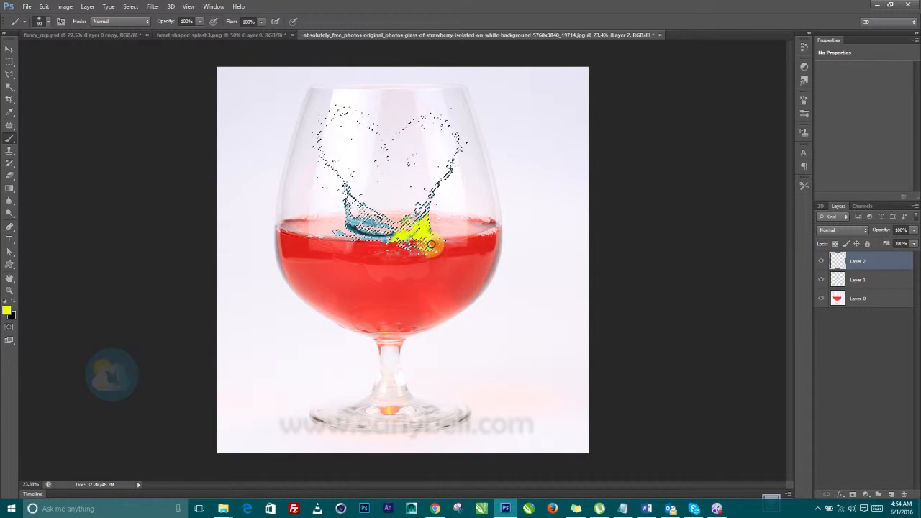
key(ctrl+z)
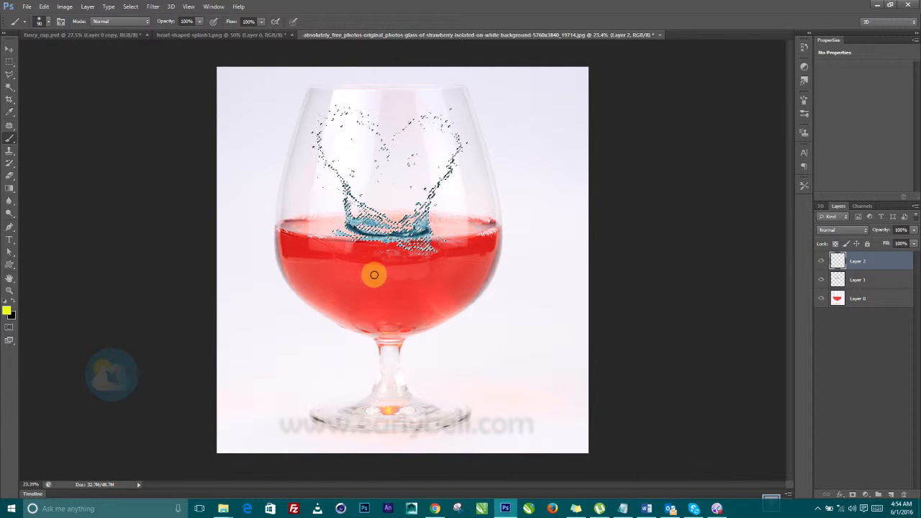
Set the foreground colour to the wine's red, test it with a brush stroke on the splash and undo the stroke
click(6, 310)
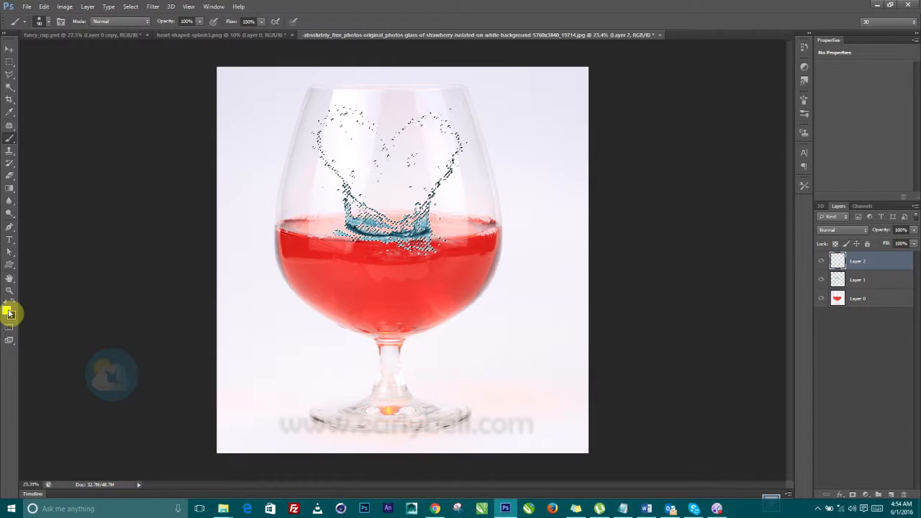
click(306, 245)
click(573, 130)
mouse_move(432, 205)
mouse_down()
mouse_move(391, 261)
mouse_move(410, 244)
mouse_move(435, 246)
mouse_up()
key(ctrl+z)
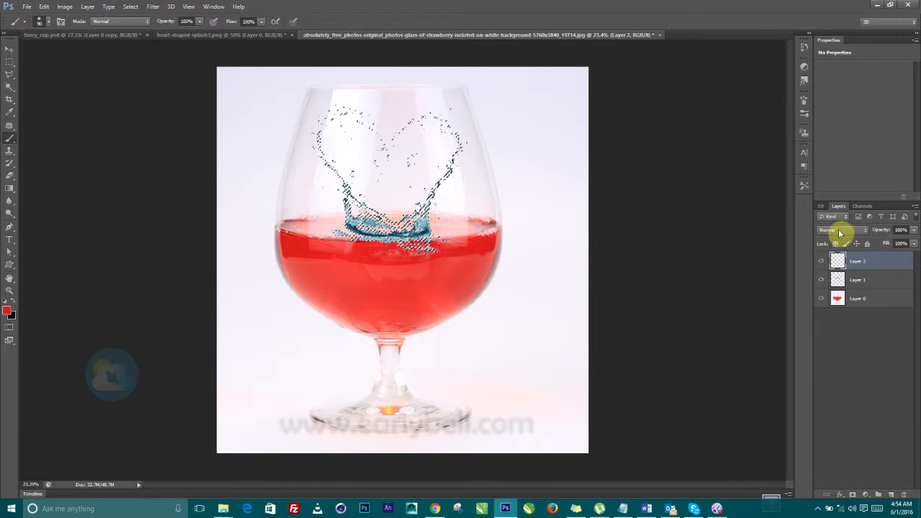
Set the new layer's blending mode to Color, paint the whole selected splash red with a larger brush and deselect
click(839, 231)
click(824, 473)
mouse_move(412, 243)
mouse_down()
mouse_move(425, 205)
mouse_move(415, 245)
mouse_move(423, 208)
mouse_move(403, 238)
mouse_up()
mouse_move(378, 208)
mouse_down()
mouse_move(370, 218)
mouse_move(411, 252)
mouse_move(418, 231)
mouse_up()
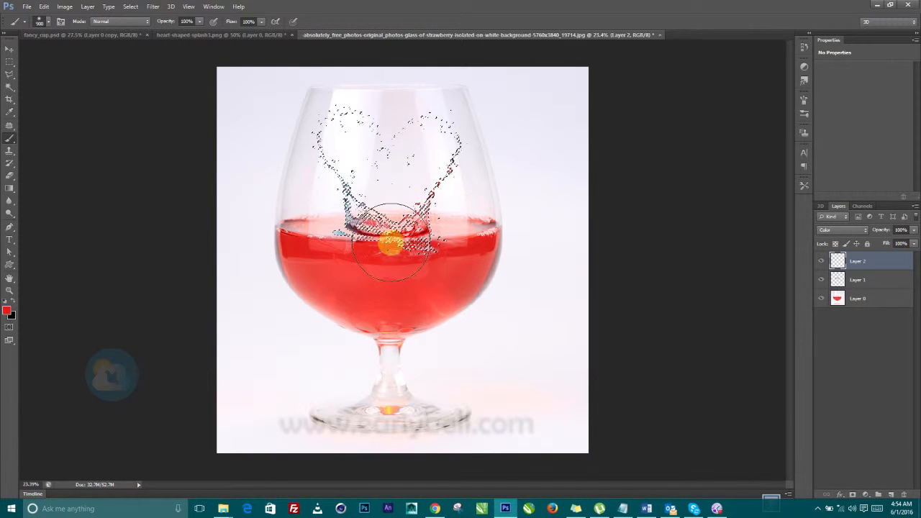
drag(315, 180, 324, 181)
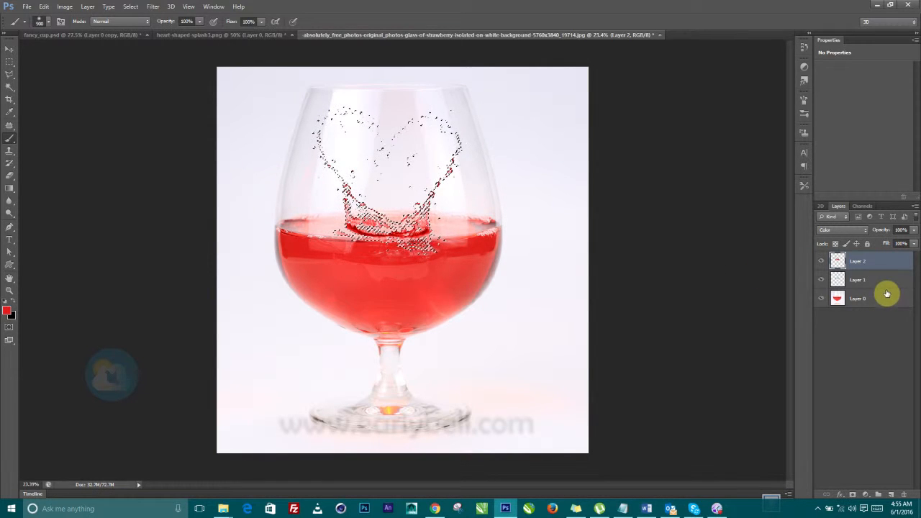
key(ctrl+d)
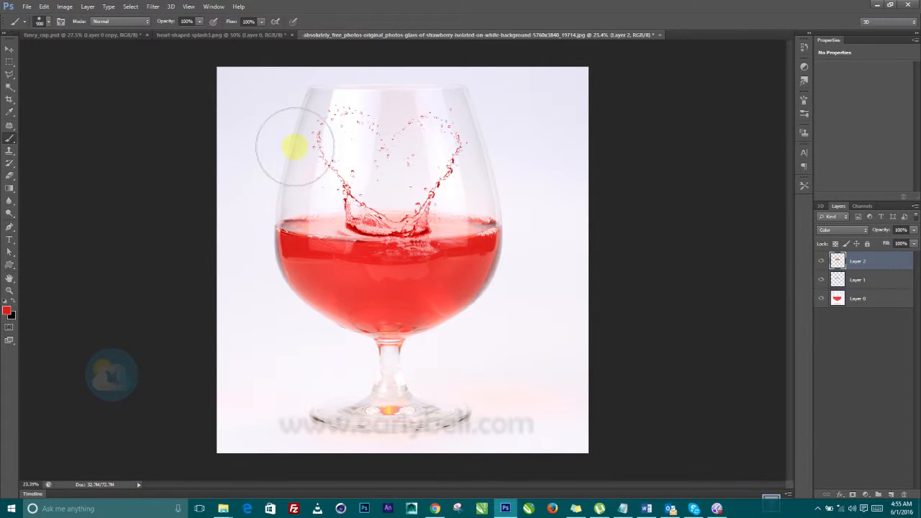
Try moving the red colour layer separately from the splash and undo the move
click(10, 50)
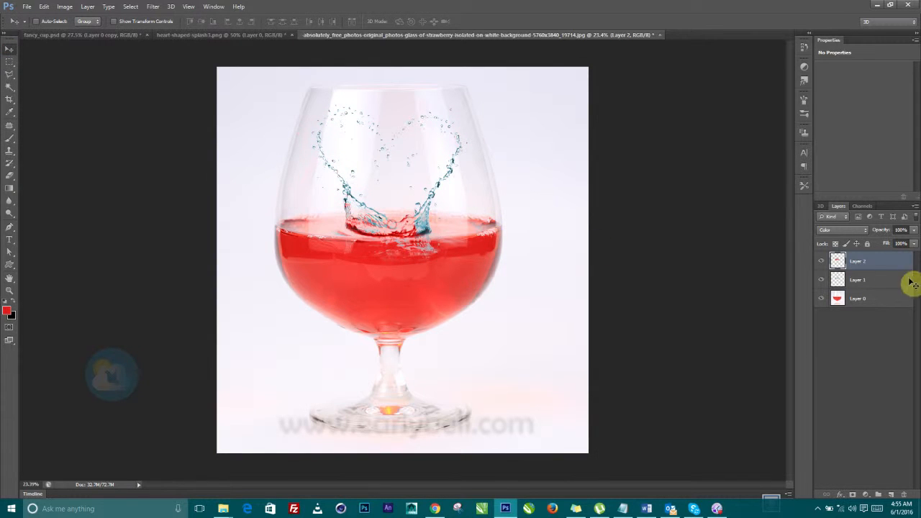
shift+click(828, 275)
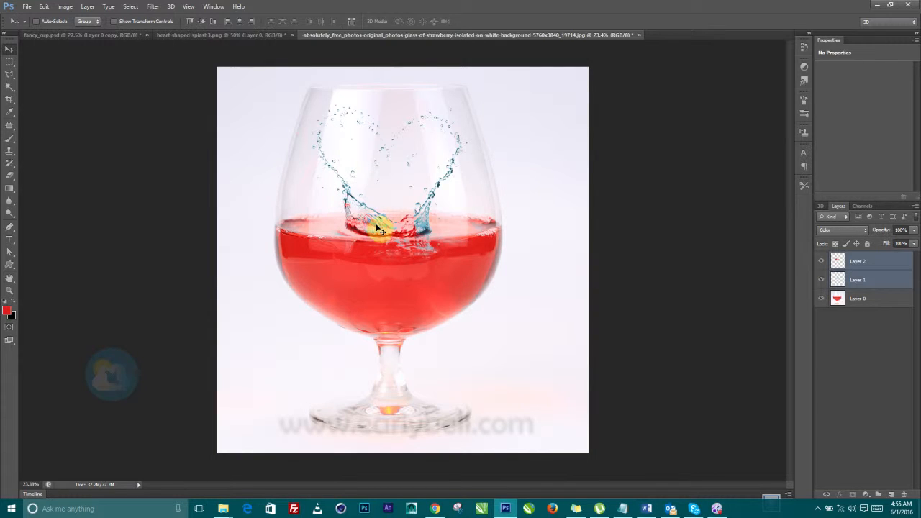
key(ctrl+z)
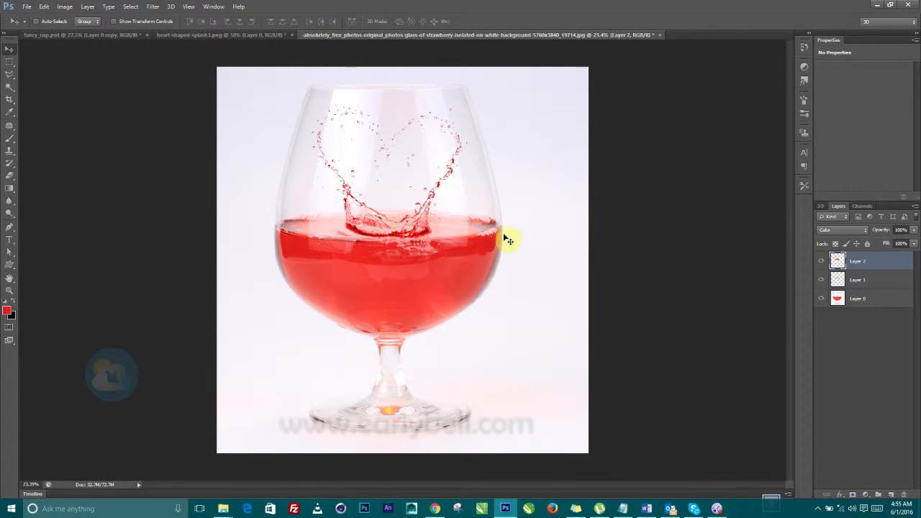
Reposition the red colour layer and the splash layer together inside the glass and merge them into one layer
shift+click(861, 278)
drag(324, 223, 414, 226)
click(916, 206)
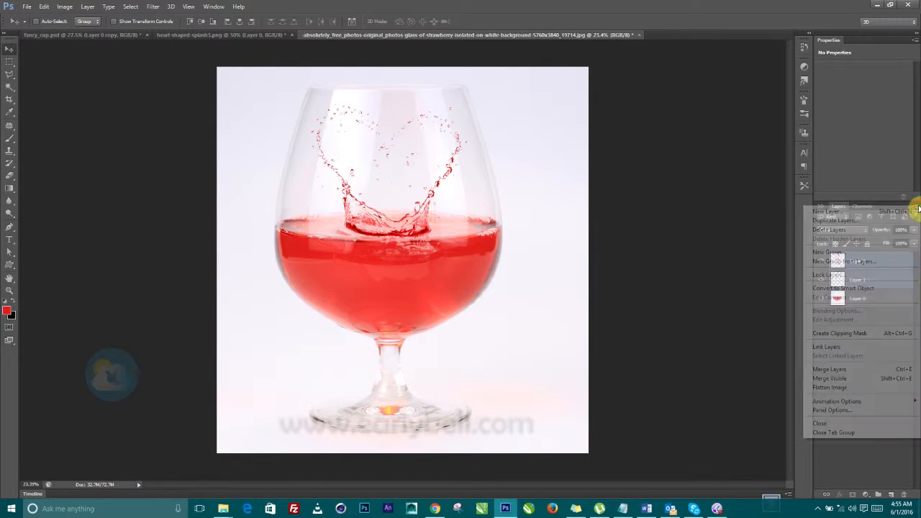
click(829, 368)
Duplicate the merged splash layer and merge the copy with the original to strengthen the splash
drag(840, 259, 890, 490)
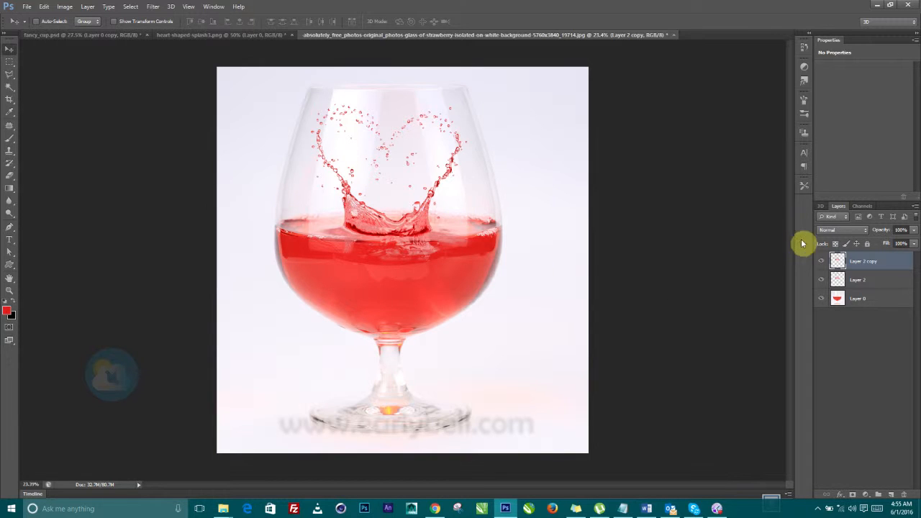
shift+click(853, 278)
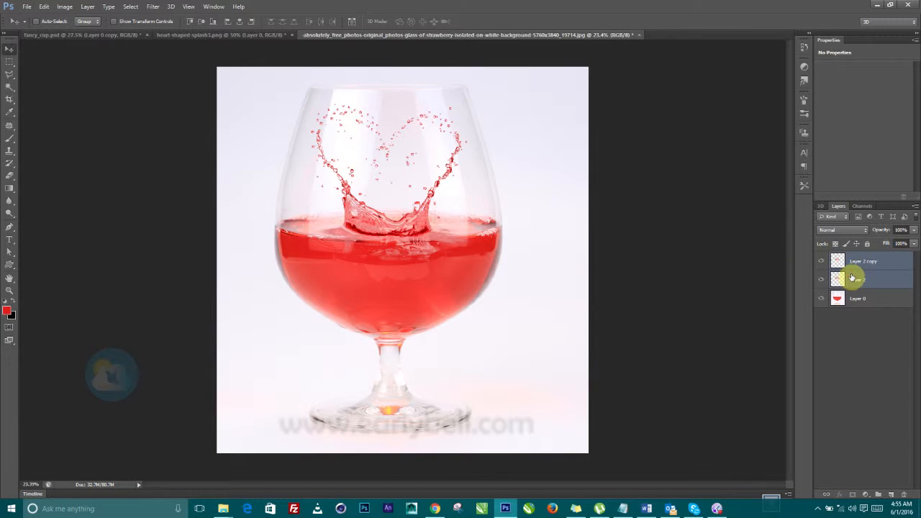
key(ctrl+e)
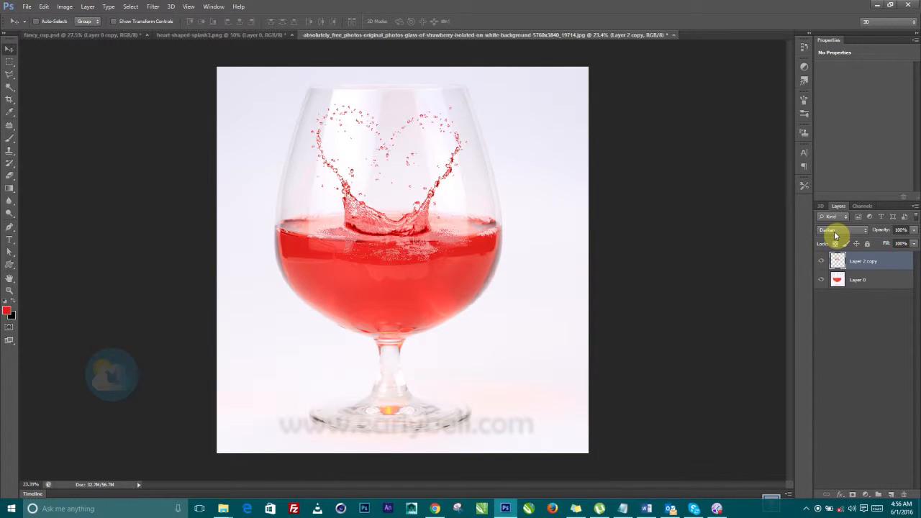
Change the merged splash layer's blending mode to Multiply and on to Linear Burn
scroll(835, 236, down, 1)
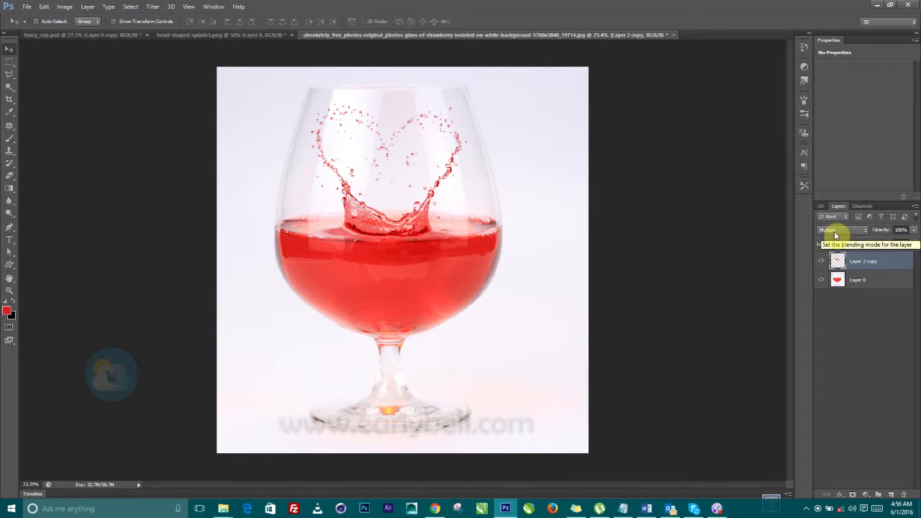
scroll(835, 236, down, 2)
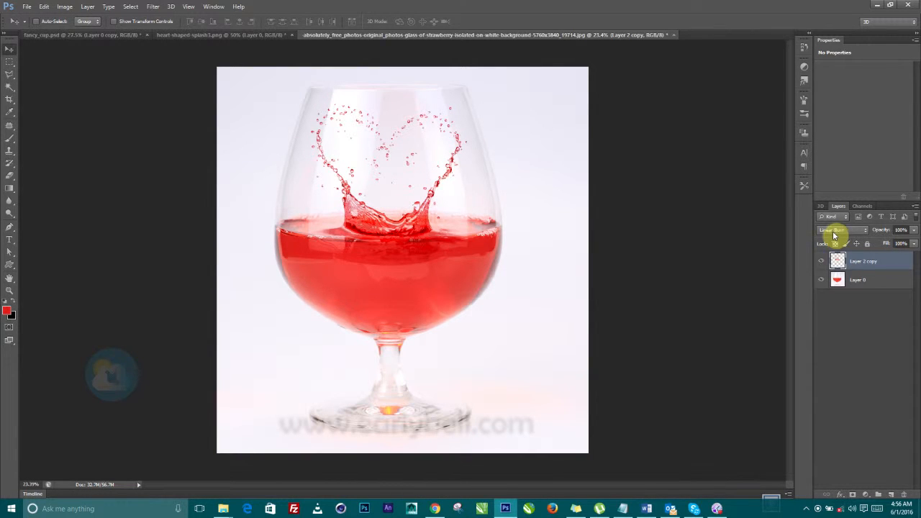
Step the merged splash layer through the available blending modes and settle on Darken
drag(411, 231, 417, 221)
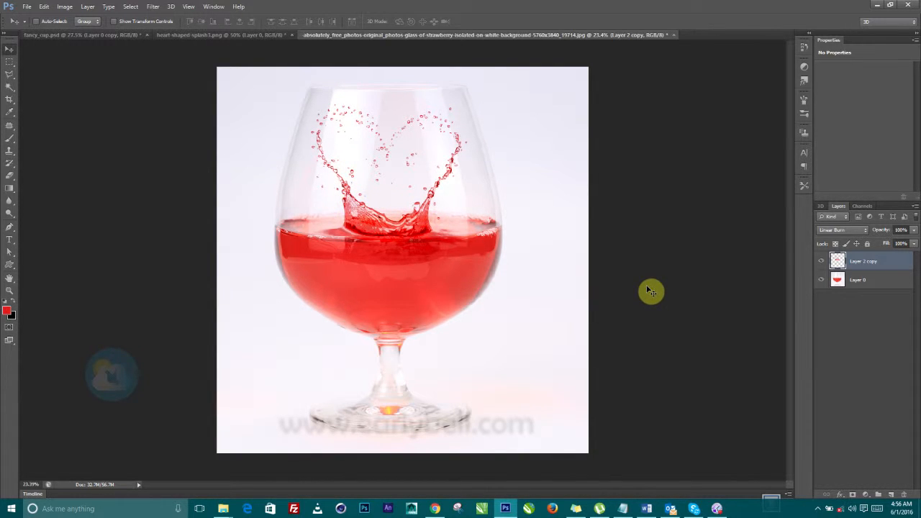
key(shift+plus)
key(shift+plus)
key(shift+plus)
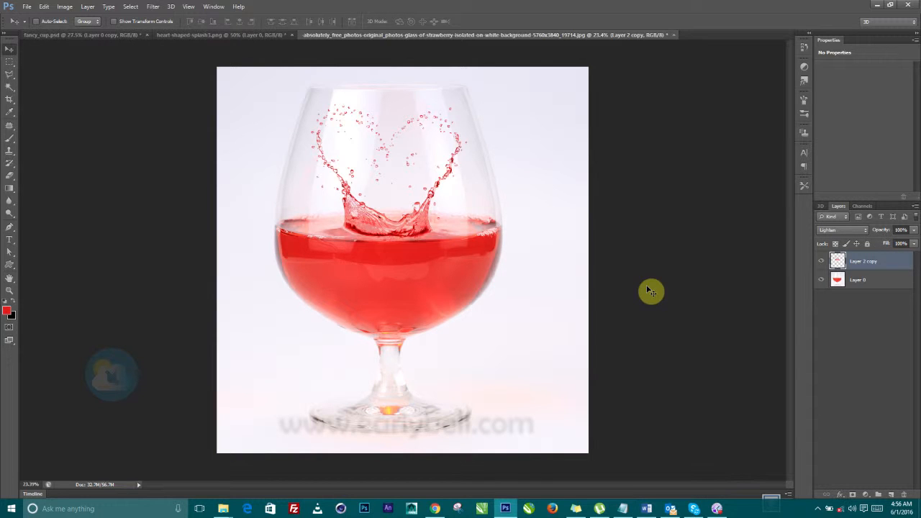
key(shift+plus)
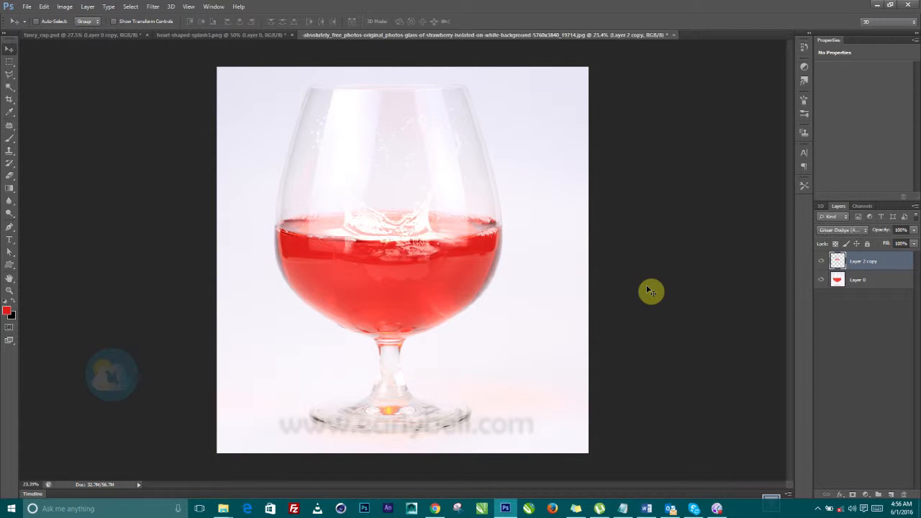
key(shift+plus)
key(shift+plus)
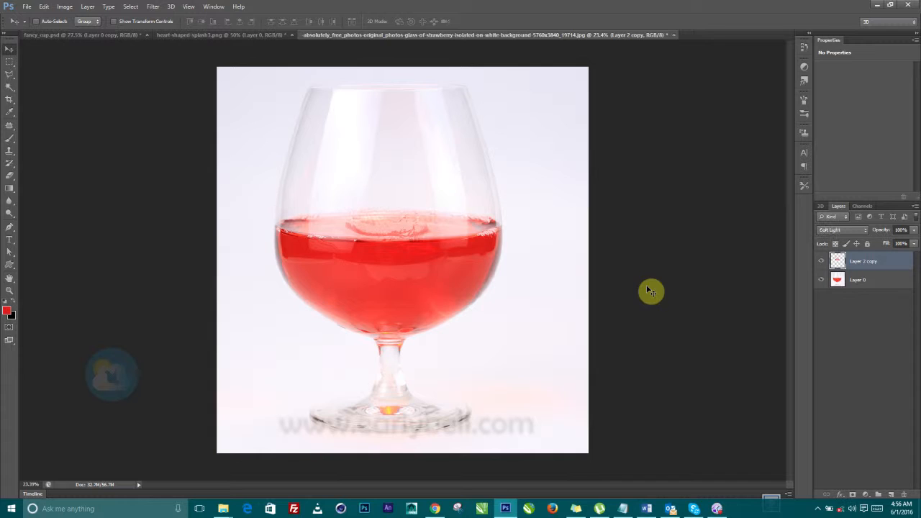
key(shift+plus)
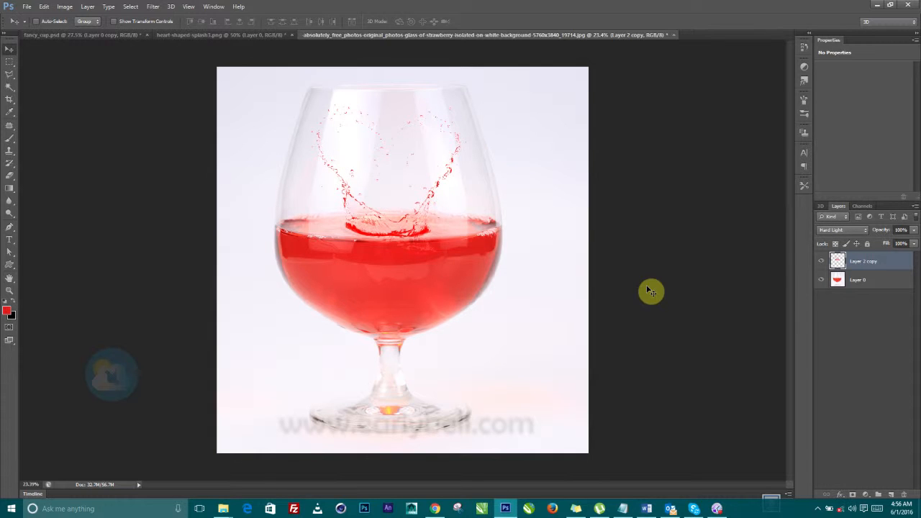
key(shift+plus)
key(shift+plus)
key(shift+plus)
key(shift+plus)
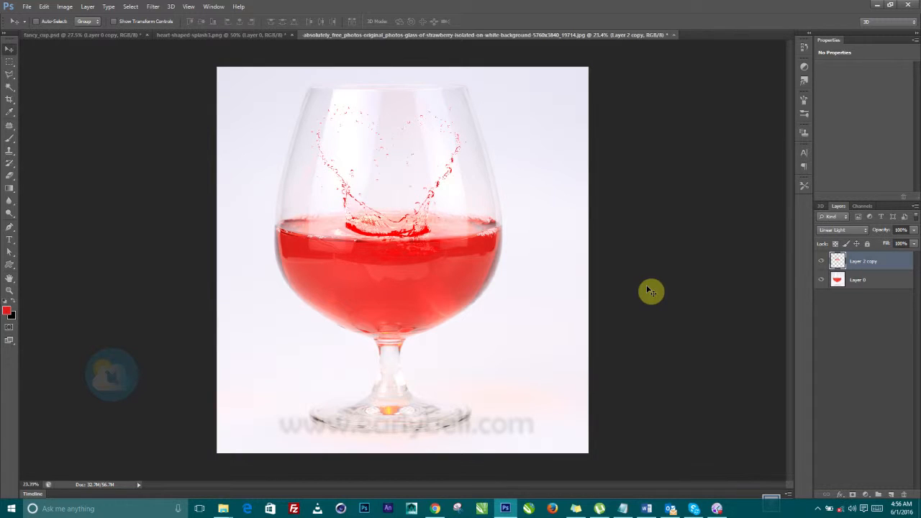
key(shift+plus)
key(shift+plus)
key(shift+plus)
key(shift+plus)
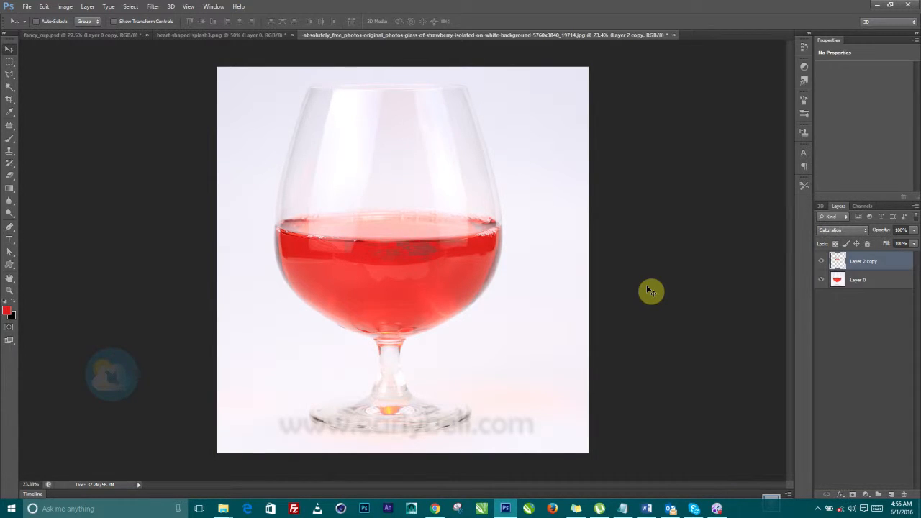
key(shift+plus)
key(shift+plus)
key(shift+plus)
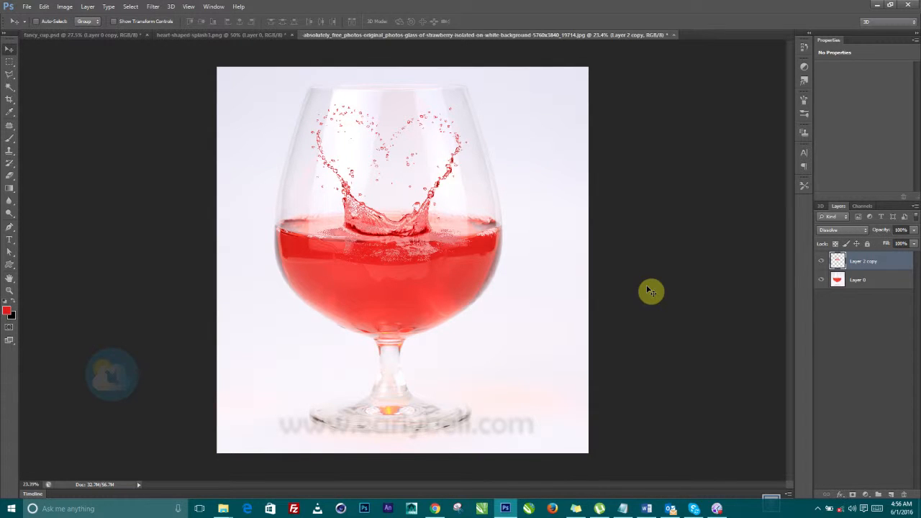
key(shift+plus)
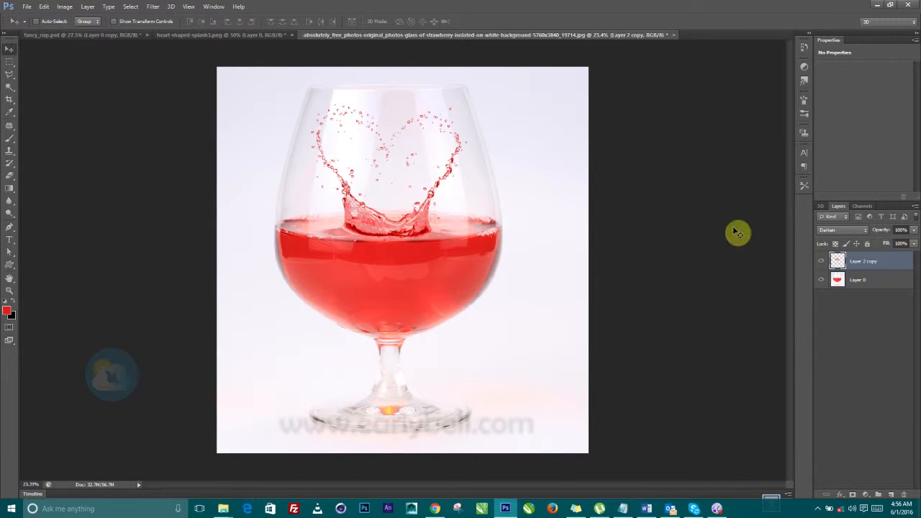
Reposition the splash slightly inside the glass, keeping its base on the drink's surface
click(842, 229)
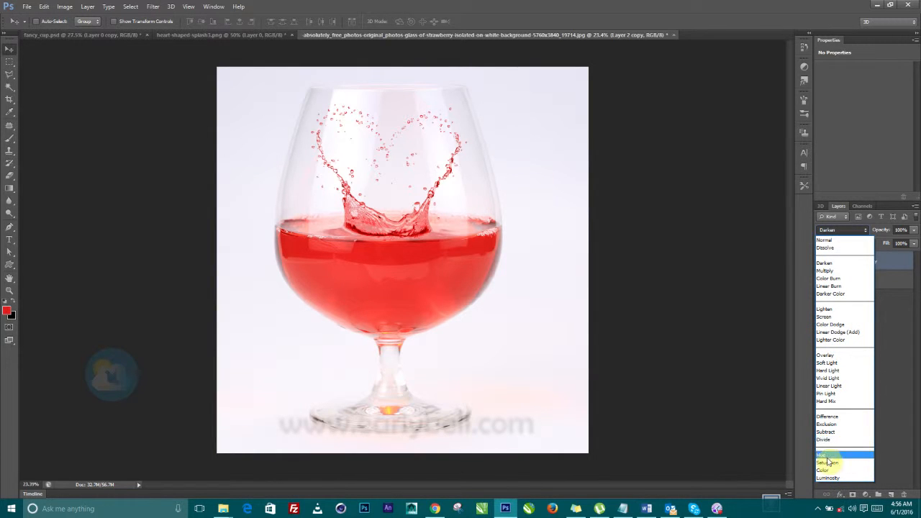
click(903, 375)
drag(410, 214, 379, 219)
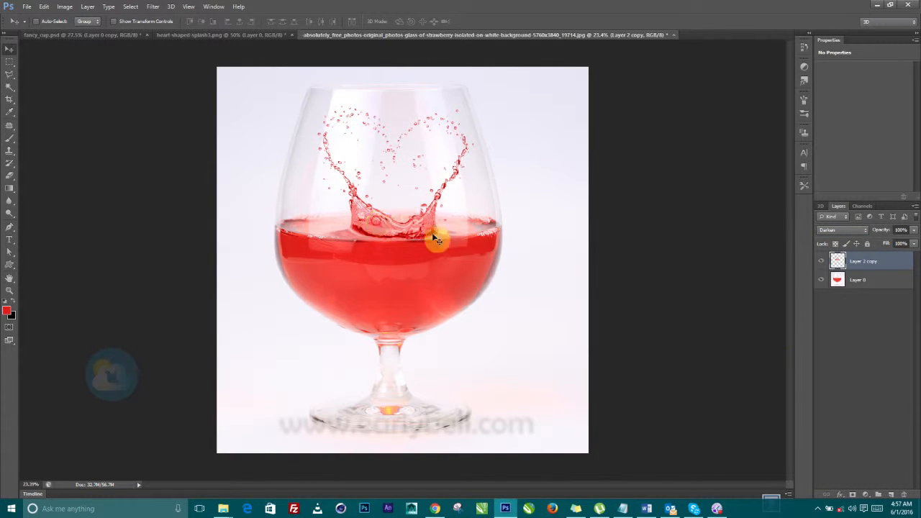
Add a new layer above the splash in Color blending mode, with white (ffffff) as the foreground colour
click(893, 496)
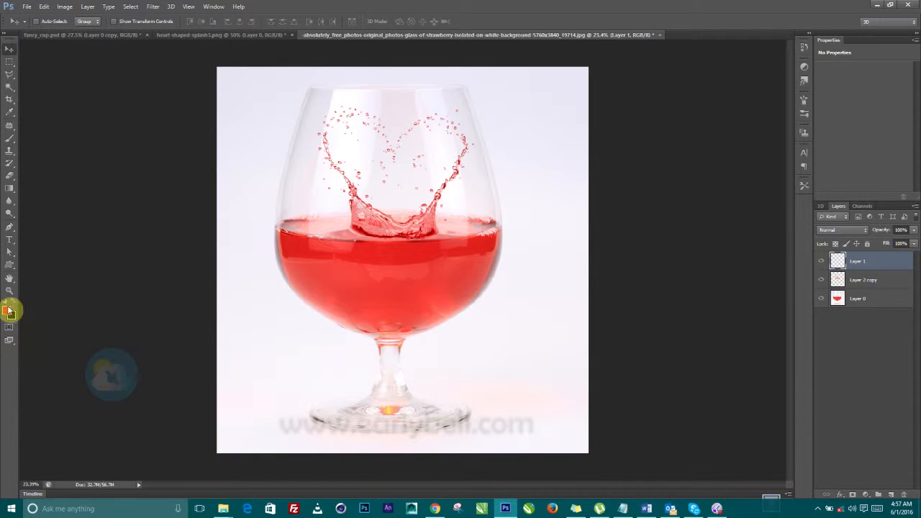
click(9, 309)
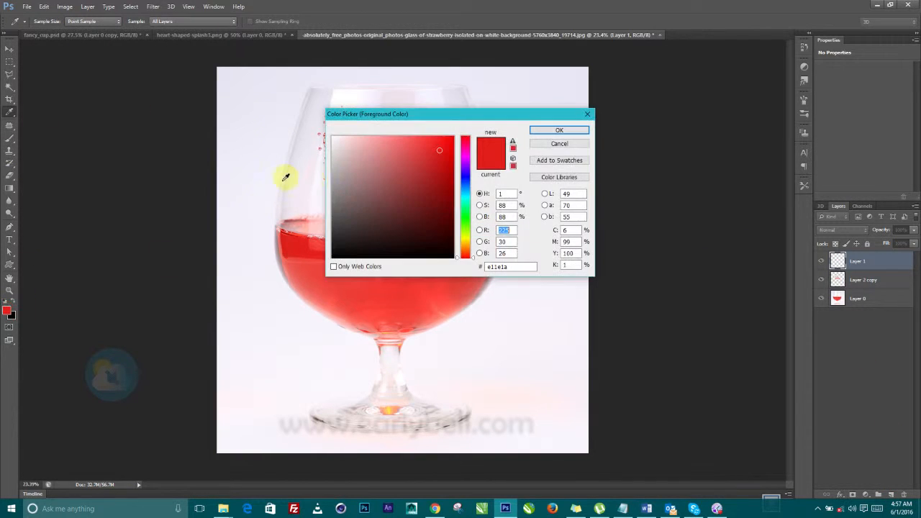
click(340, 91)
click(546, 130)
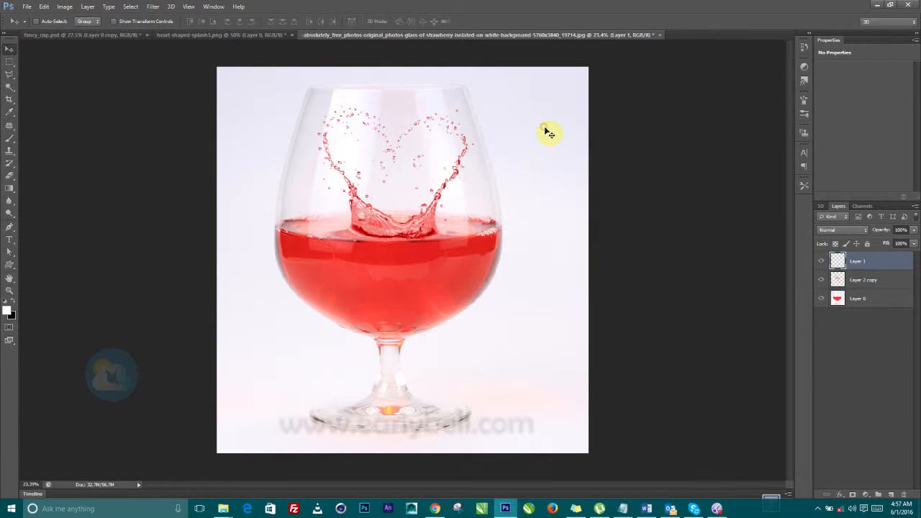
click(860, 230)
click(826, 467)
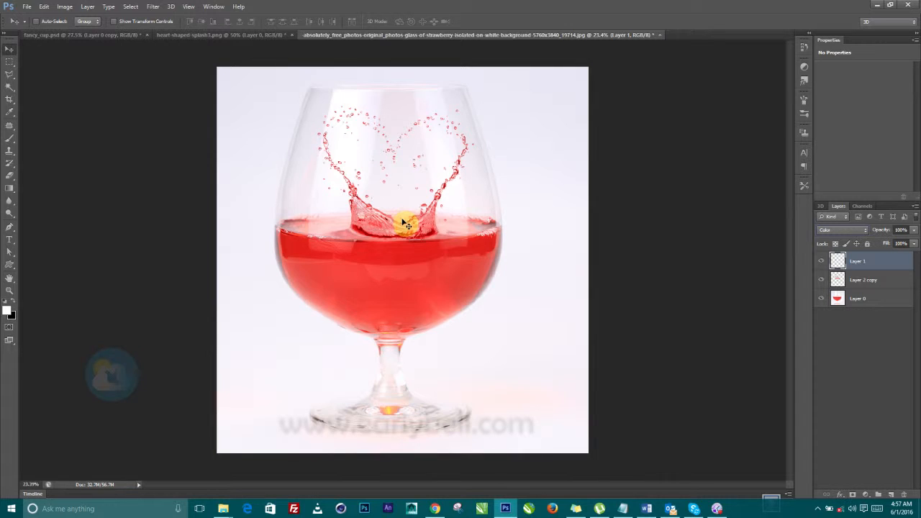
Try brushing white over the splash's base on the new layer and undo the stroke
key(b)
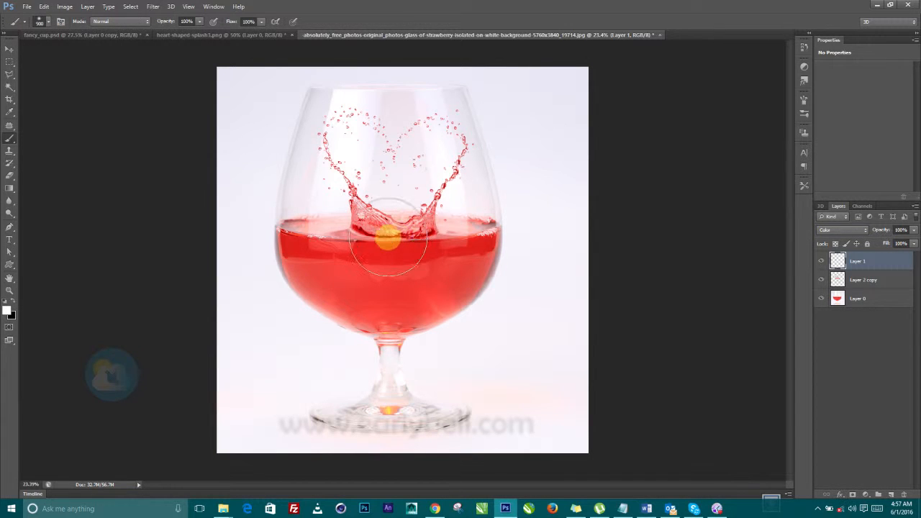
mouse_move(398, 257)
mouse_down()
mouse_move(428, 257)
mouse_move(349, 254)
mouse_move(407, 254)
mouse_up()
key(ctrl+z)
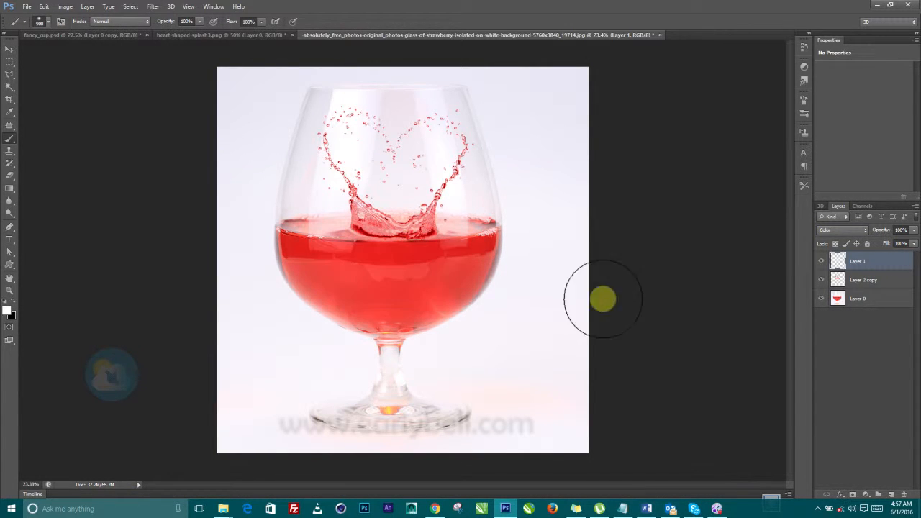
Load the splash layer's outline as a selection, try brushing white inside it and undo the stroke
ctrl+click(838, 282)
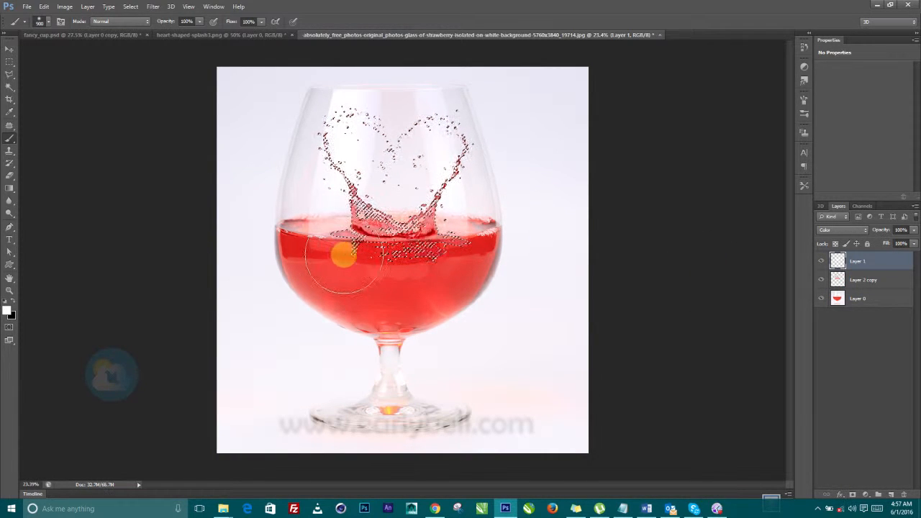
click(7, 311)
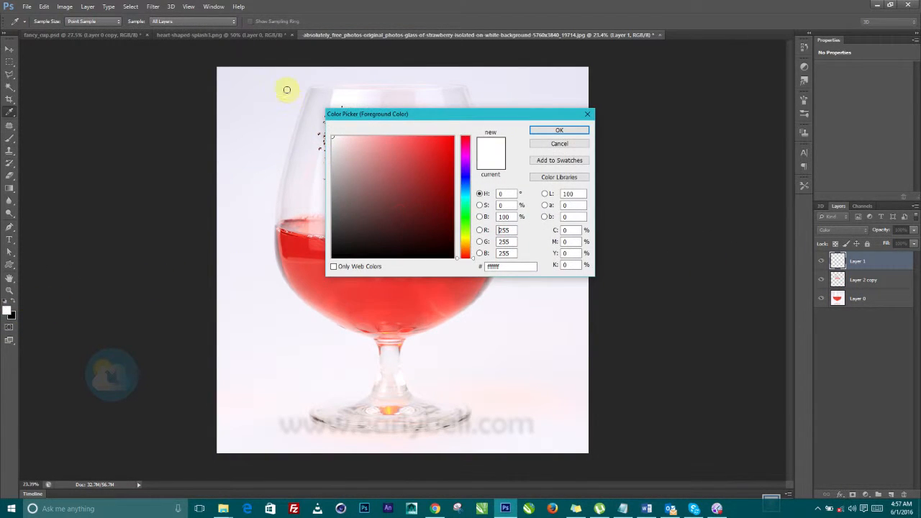
click(535, 132)
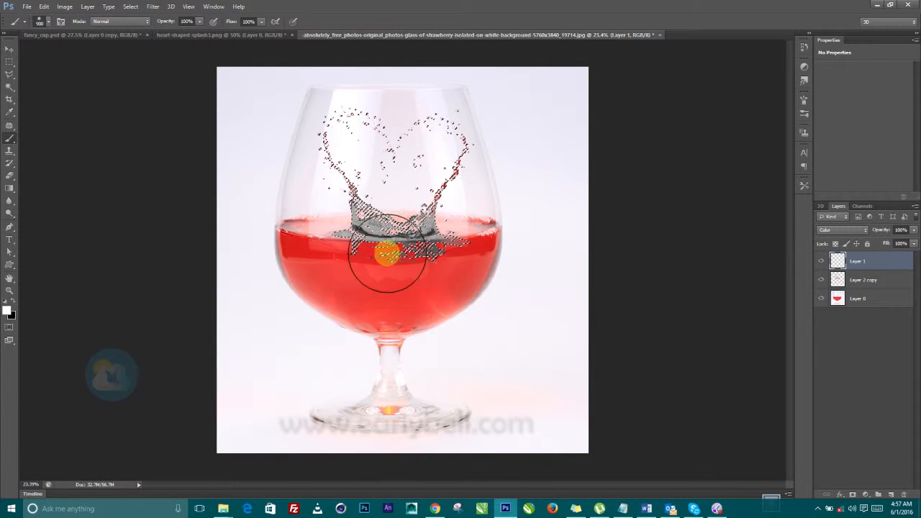
key(ctrl+z)
Paint the selected splash base white with a size 300 brush and set the painted layer's blending mode to Normal
mouse_move(461, 247)
mouse_down()
mouse_move(302, 244)
mouse_move(360, 246)
mouse_up()
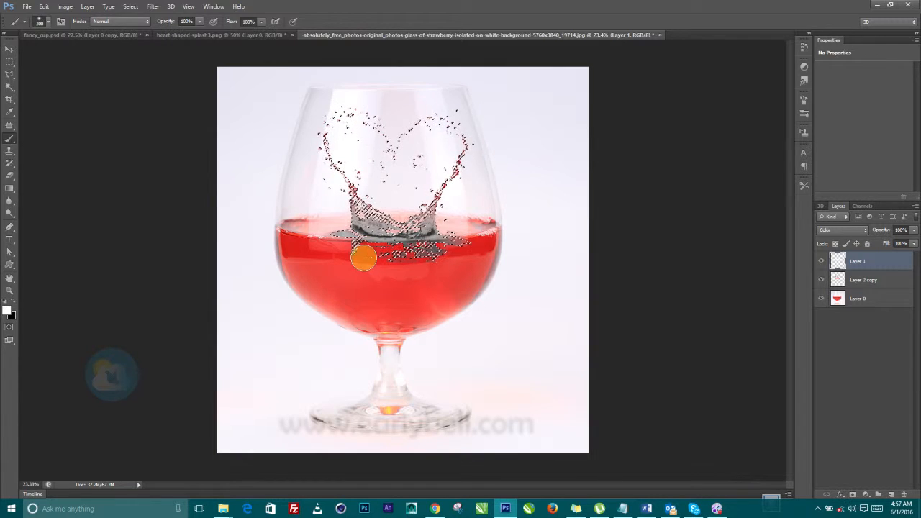
click(857, 230)
click(832, 237)
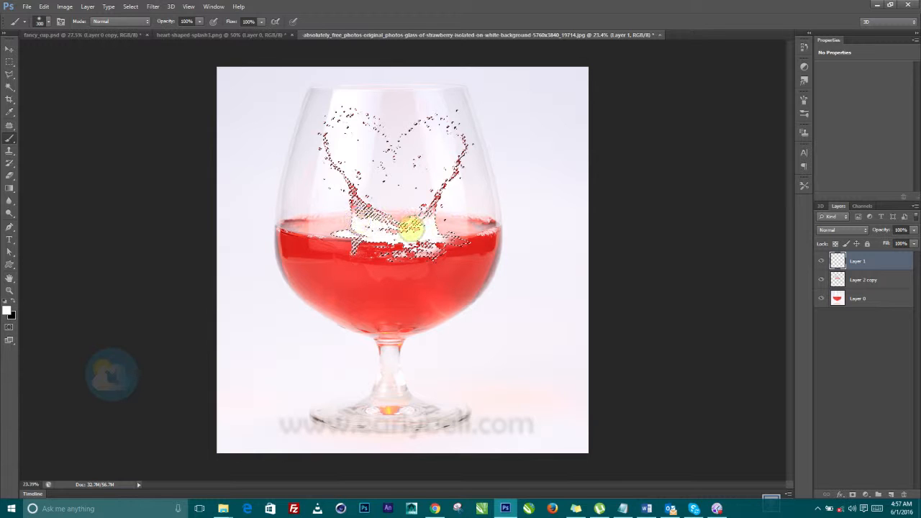
Duplicate the splash layer and set the copy's blending mode to Normal
click(859, 280)
click(838, 231)
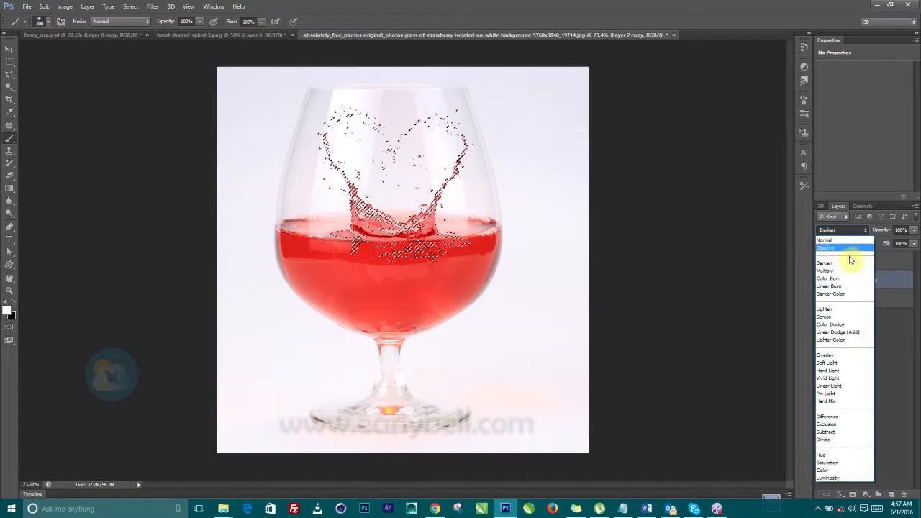
click(905, 339)
drag(843, 282, 890, 495)
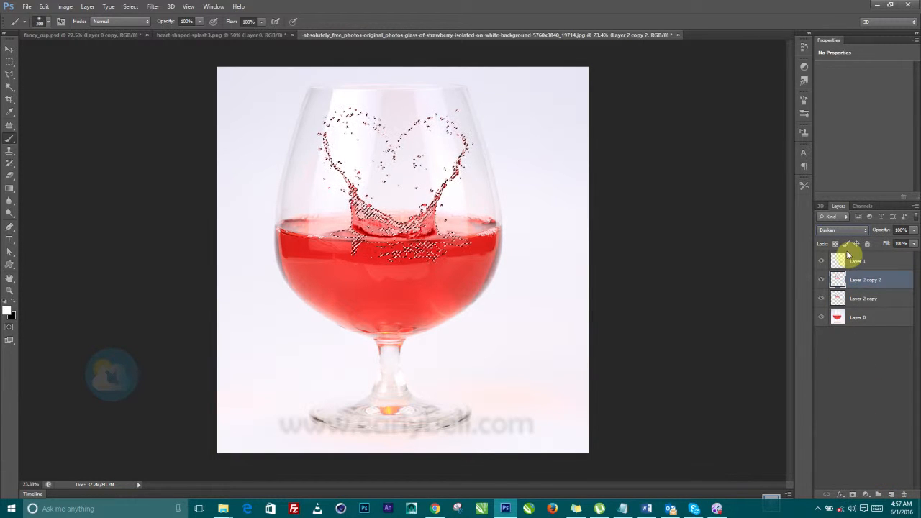
click(828, 230)
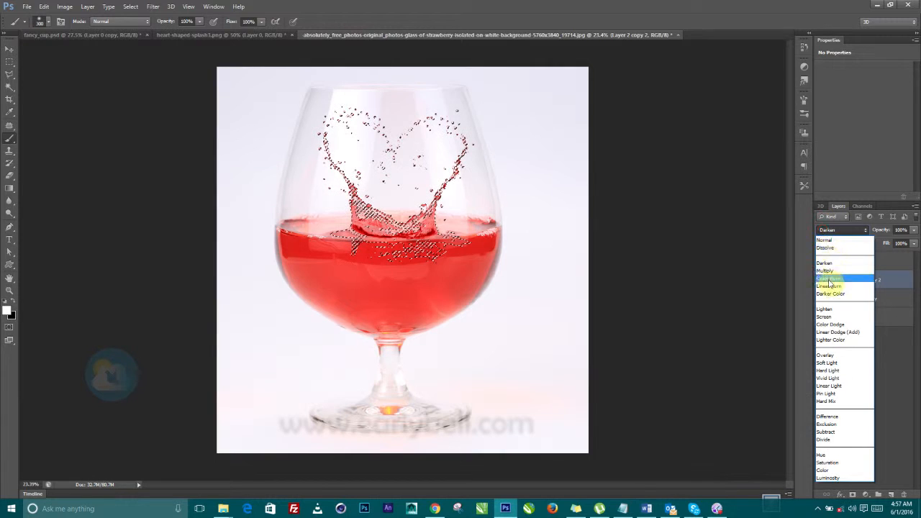
click(824, 240)
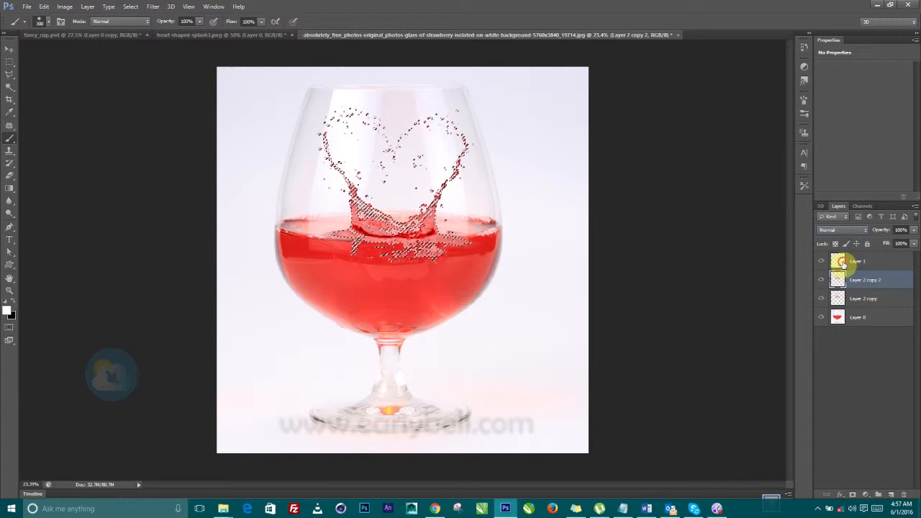
Paint white over the selected splash base on Layer 1 in Color blending mode and clear the selection
click(839, 261)
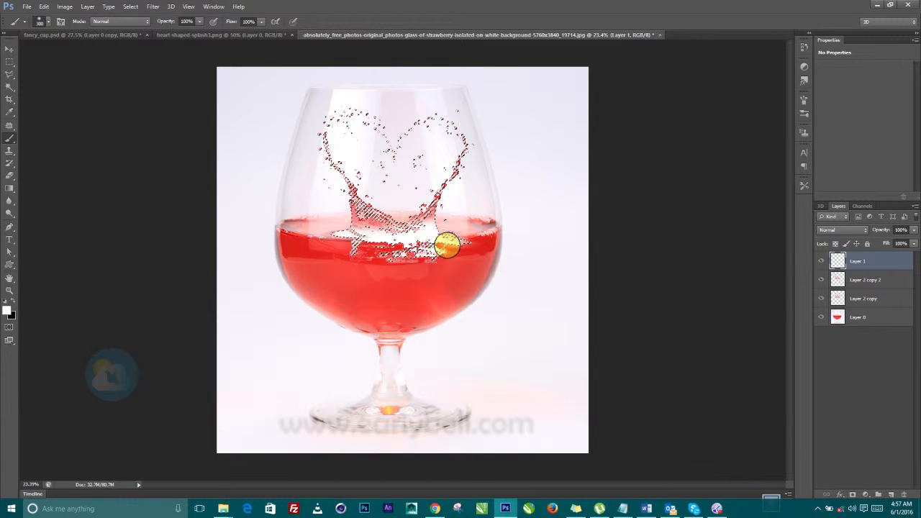
click(848, 235)
click(827, 463)
mouse_move(417, 238)
mouse_down()
mouse_move(444, 245)
mouse_move(337, 238)
mouse_move(457, 240)
mouse_move(429, 244)
mouse_up()
key(ctrl+d)
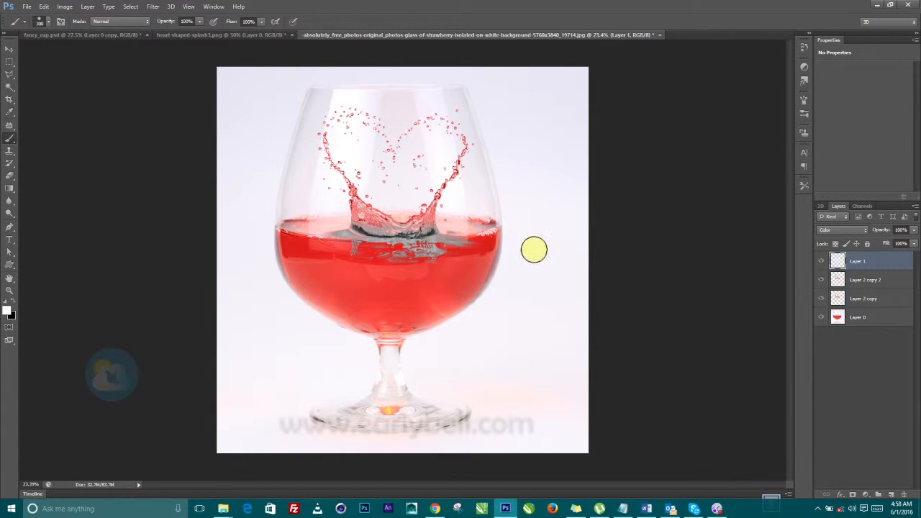
Delete the duplicated splash layer together with the white-painted Layer 1
click(824, 282)
click(825, 282)
click(848, 279)
shift+click(854, 262)
drag(853, 263, 891, 495)
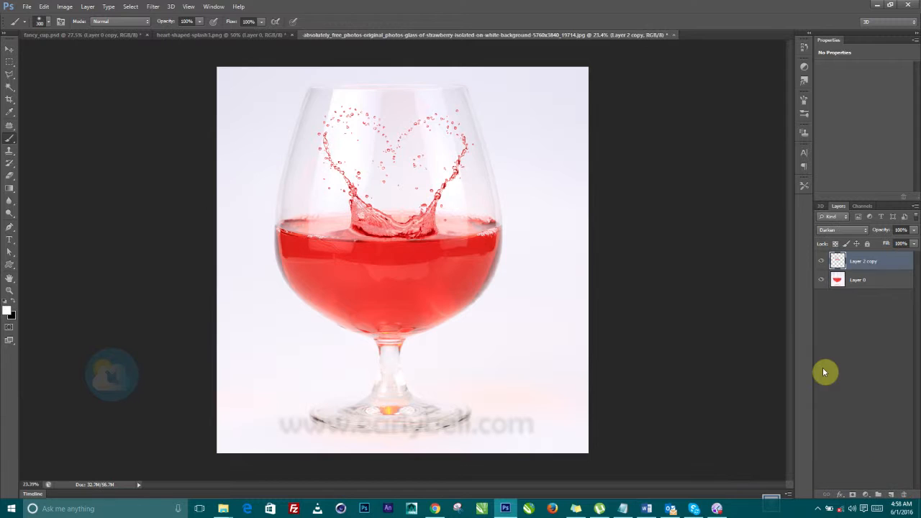
Nudge the remaining splash layer slightly towards the left side of the glass with the Move tool
click(8, 49)
drag(380, 237, 384, 229)
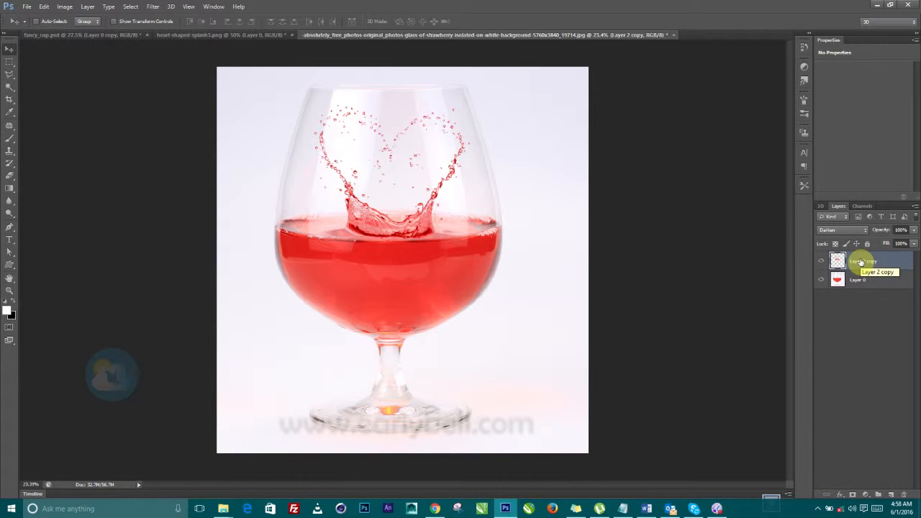
Try a series of blending modes on the splash layer, from Screen through Linear Light and Hard Mix to Hue
key(shift+plus)
key(shift+plus)
key(shift+plus)
key(shift+plus)
key(shift+plus)
key(shift+plus)
key(shift+plus)
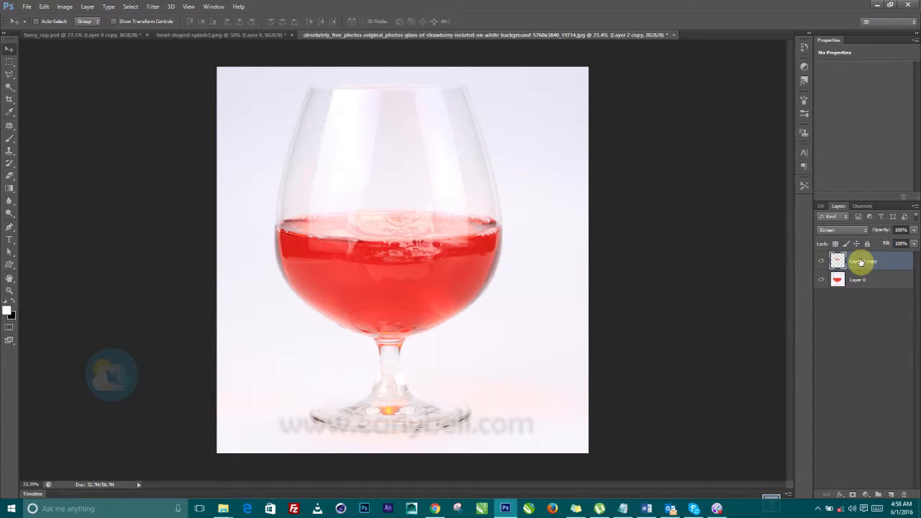
key(shift+plus)
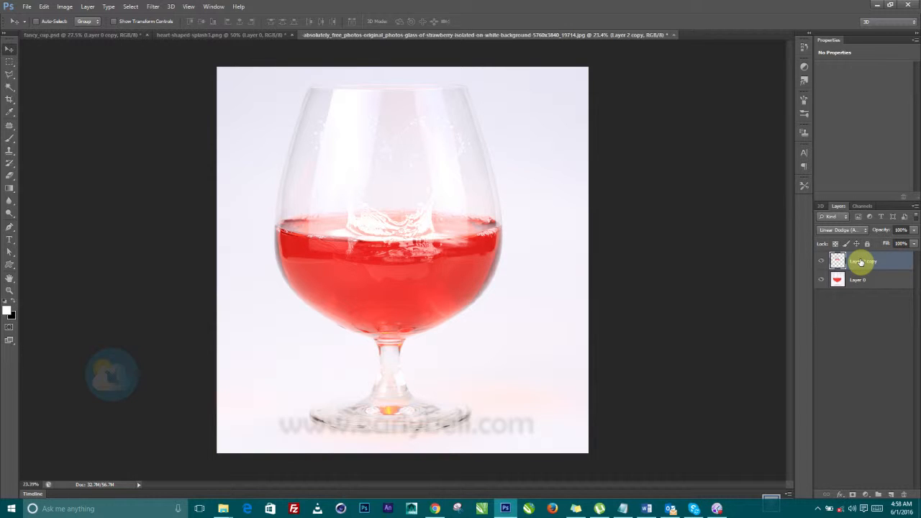
key(shift+plus)
key(shift+plus)
key(shift+plus)
key(shift+plus)
key(shift+plus)
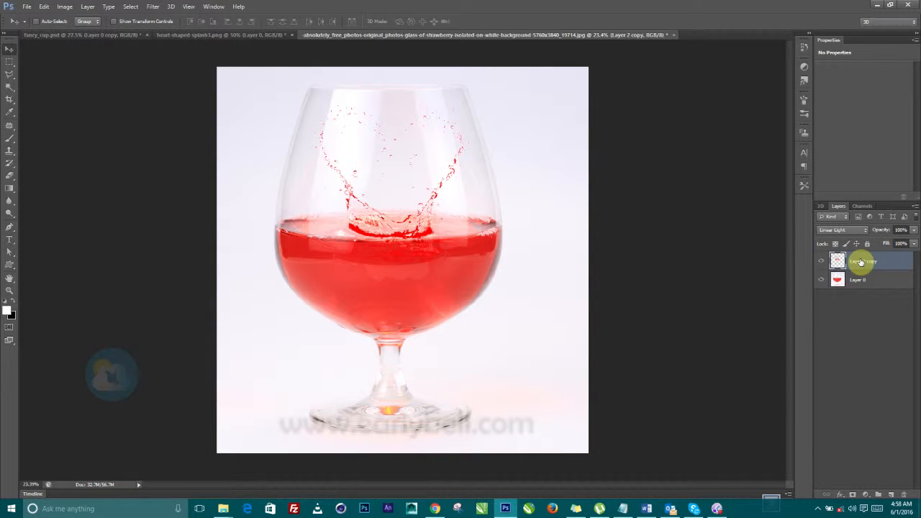
key(shift+plus)
key(shift+plus)
key(shift+plus)
key(shift+plus)
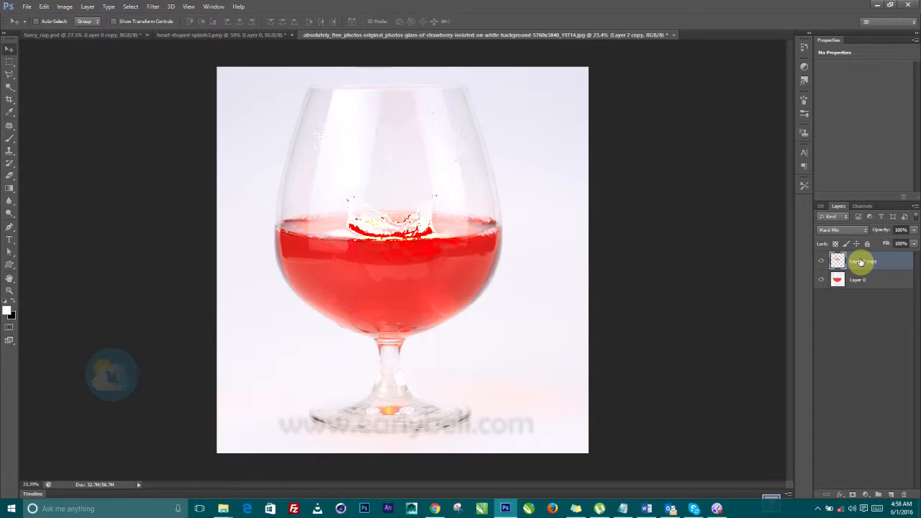
key(shift+plus)
key(shift+plus)
key(shift+plus)
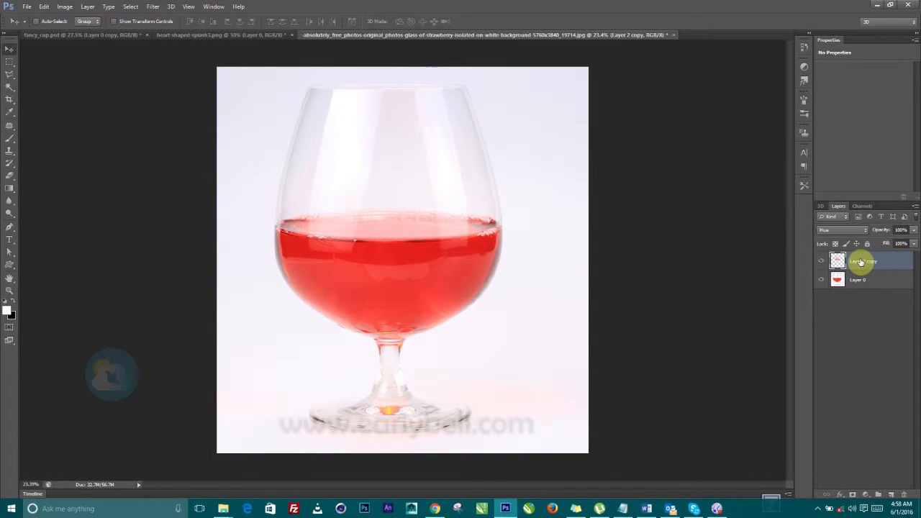
Using fancy_cup.psd as a reference, set the splash layer's blending mode to Linear Dodge (Add)
click(114, 35)
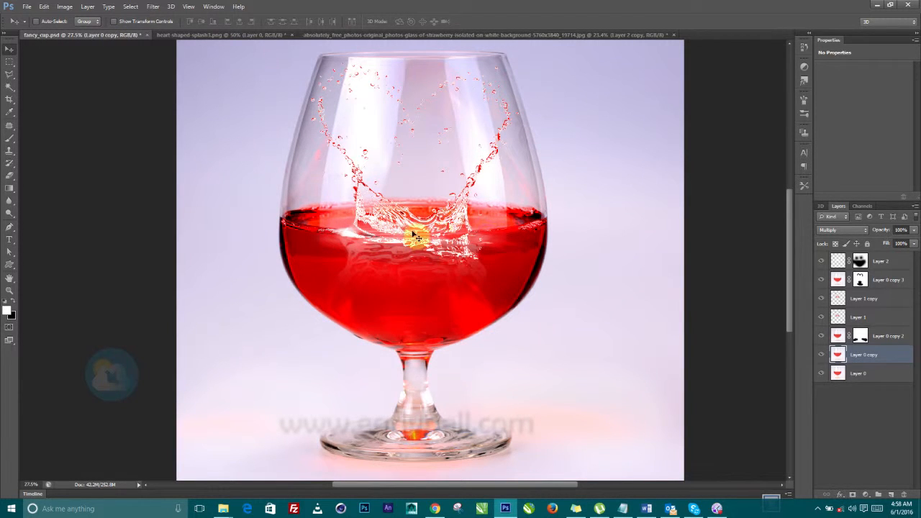
click(486, 35)
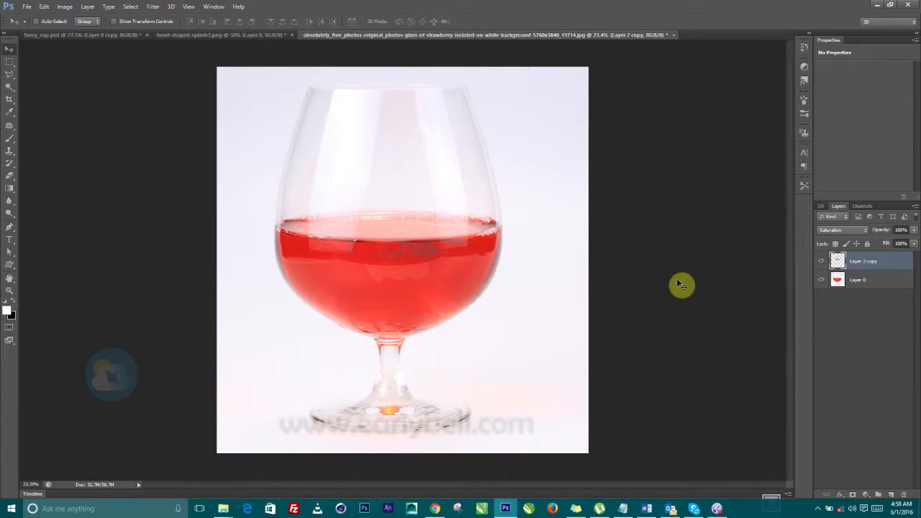
key(shift+plus)
key(shift+plus)
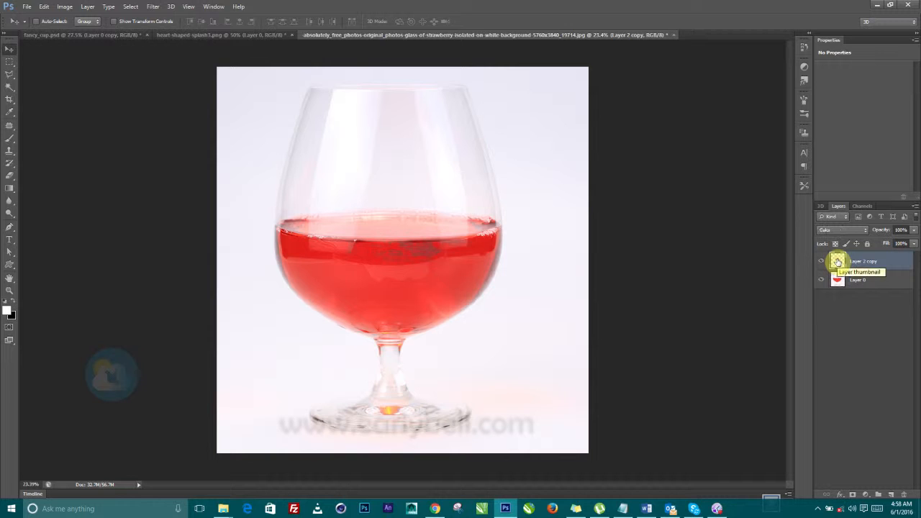
key(shift+plus)
key(shift+plus)
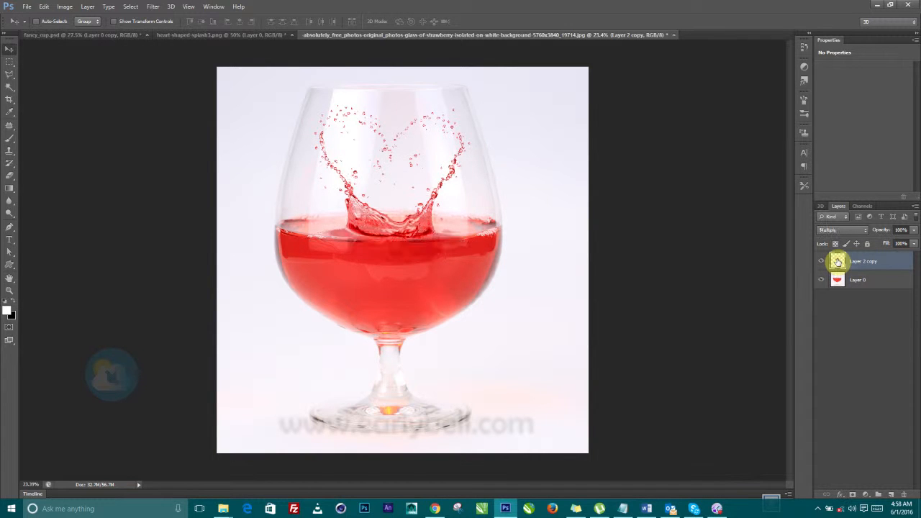
key(shift+plus)
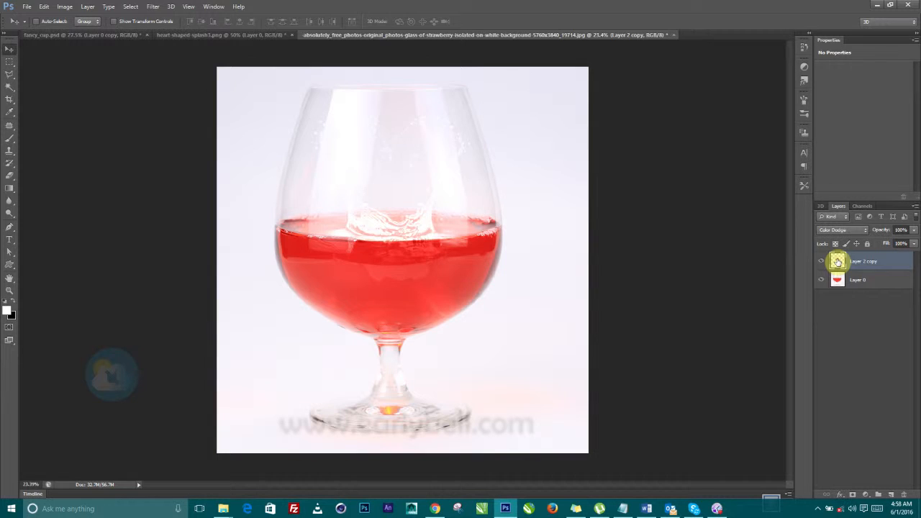
key(shift+plus)
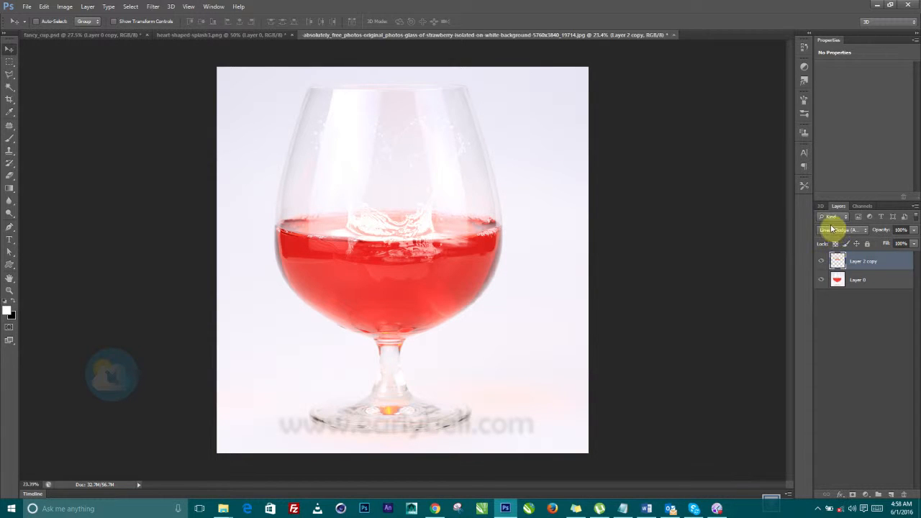
Load the splash outline as a selection and add a new layer in Color blending mode for brush painting
ctrl+click(837, 263)
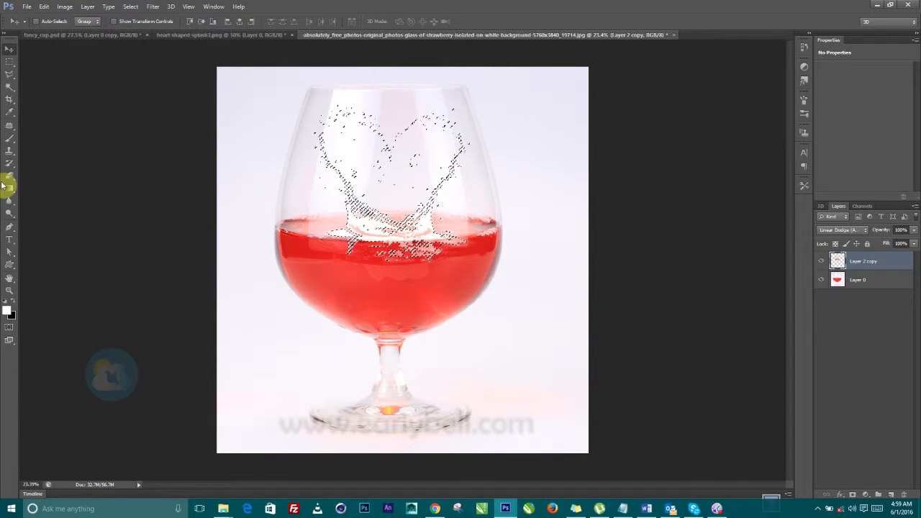
click(10, 144)
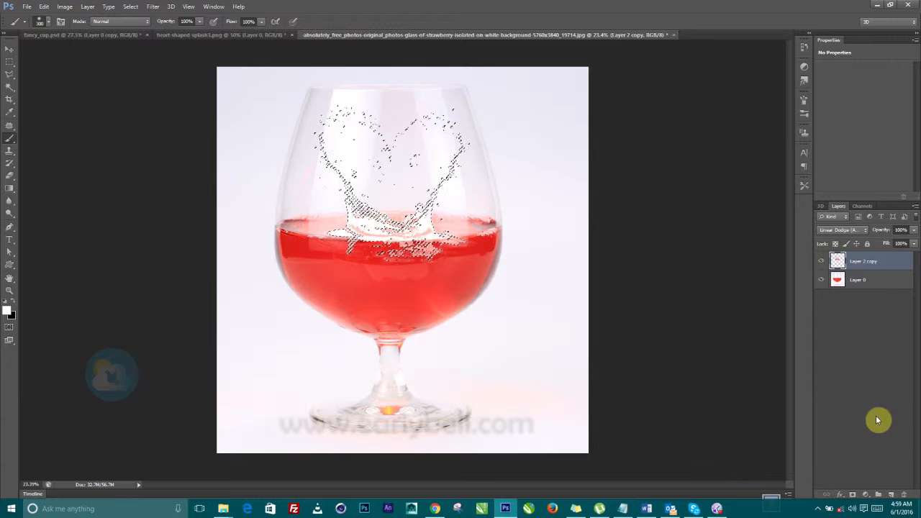
click(891, 495)
drag(387, 229, 445, 219)
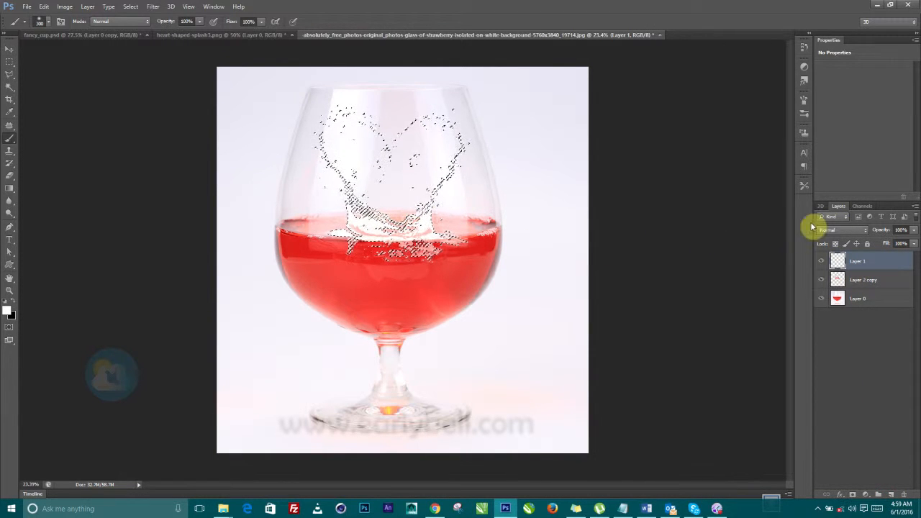
click(837, 230)
click(822, 470)
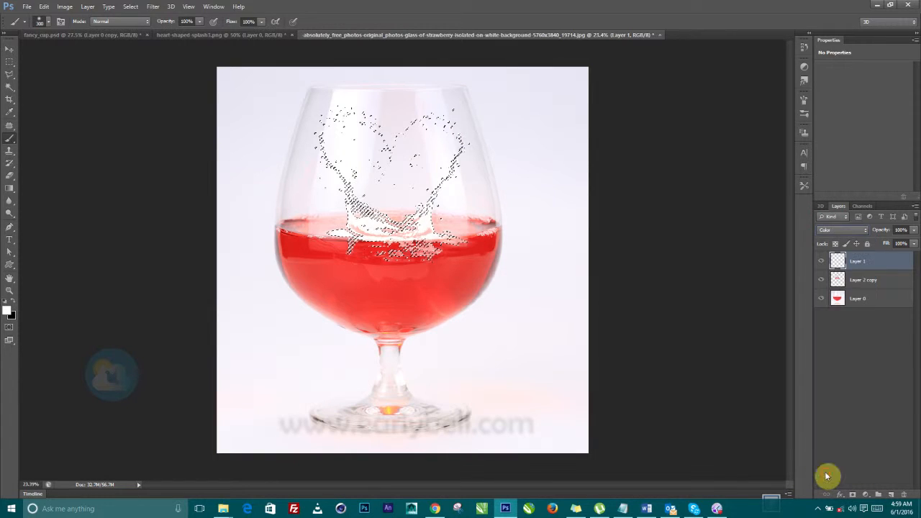
Set the foreground colour to the red sampled from the drink near the left side of the glass
click(9, 305)
click(350, 283)
click(294, 236)
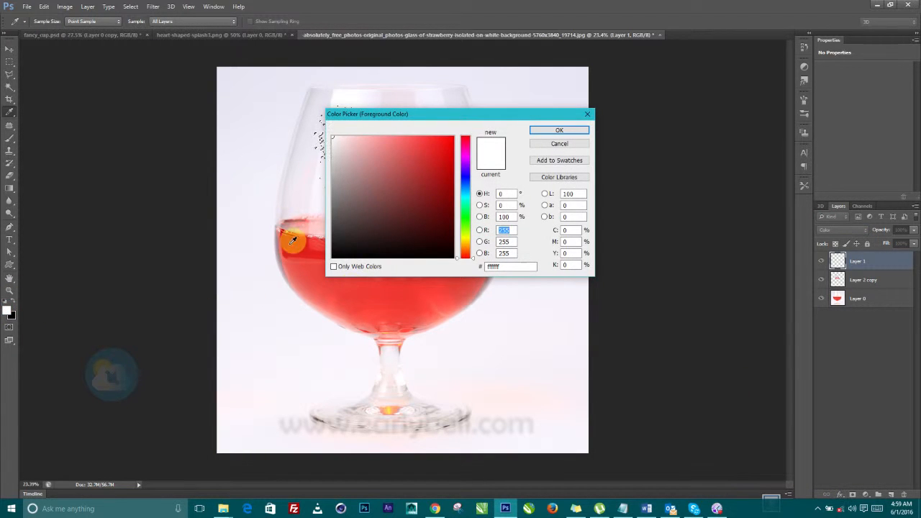
click(580, 130)
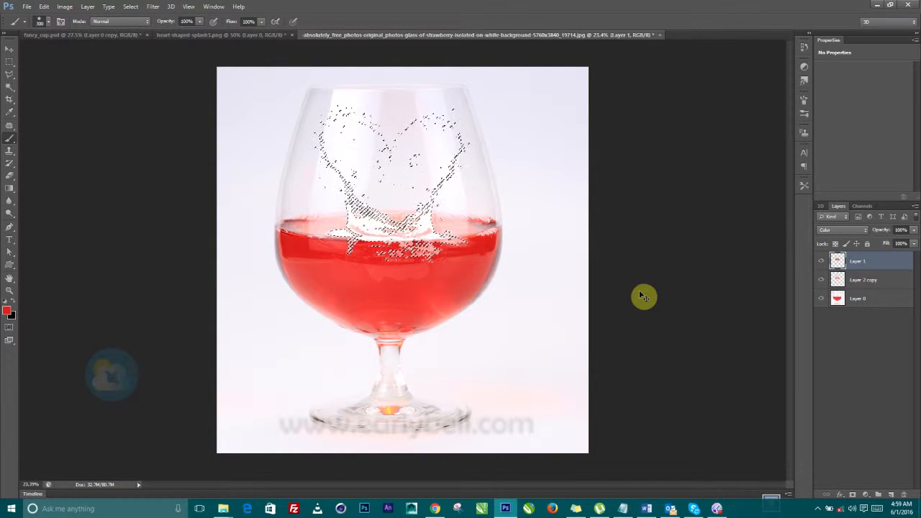
Clear the splash selection and delete the red-painted Layer 1
key(ctrl+d)
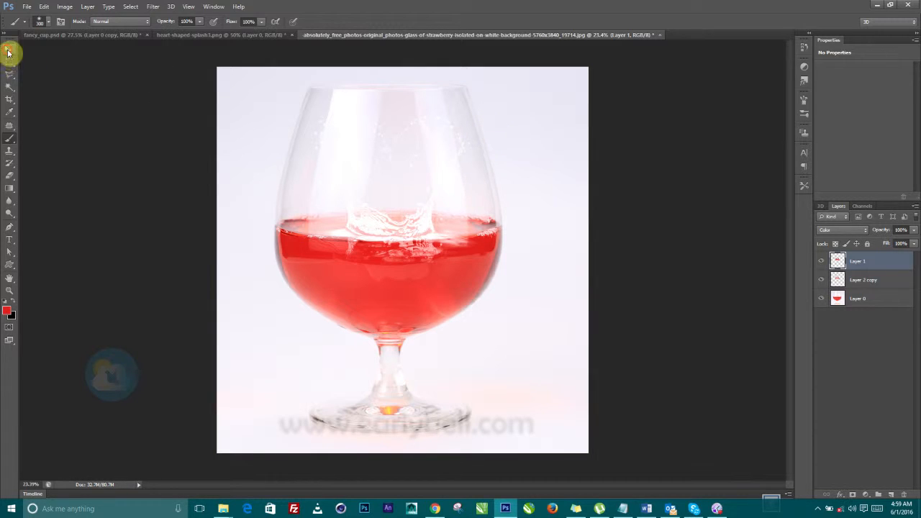
click(9, 49)
ctrl+click(859, 280)
click(853, 266)
mouse_move(854, 265)
mouse_down()
mouse_move(865, 278)
mouse_move(911, 489)
mouse_move(893, 495)
mouse_move(904, 494)
mouse_up()
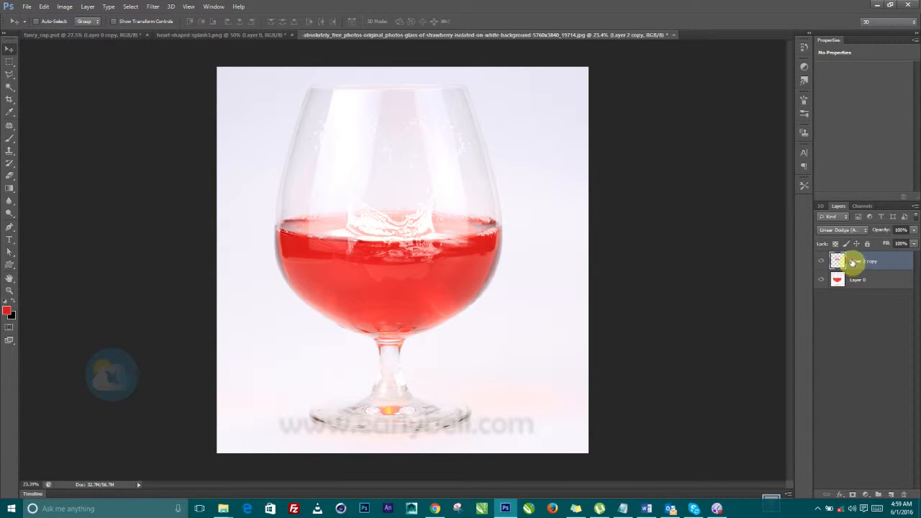
Duplicate the splash layer and merge both copies into a single layer
drag(852, 264, 892, 495)
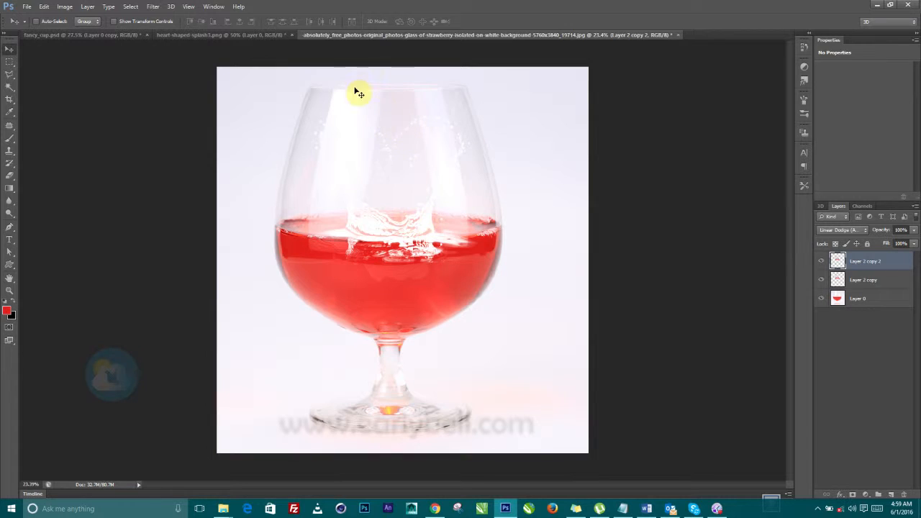
shift+click(849, 280)
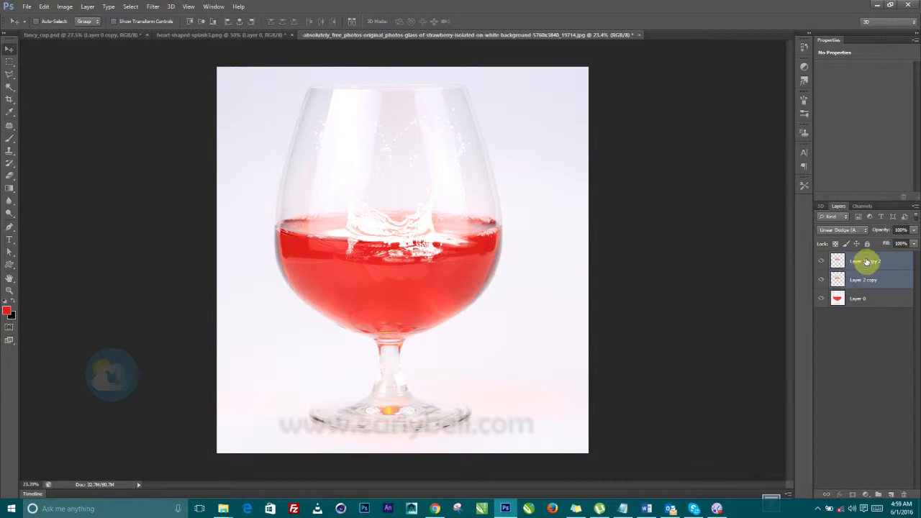
key(ctrl+e)
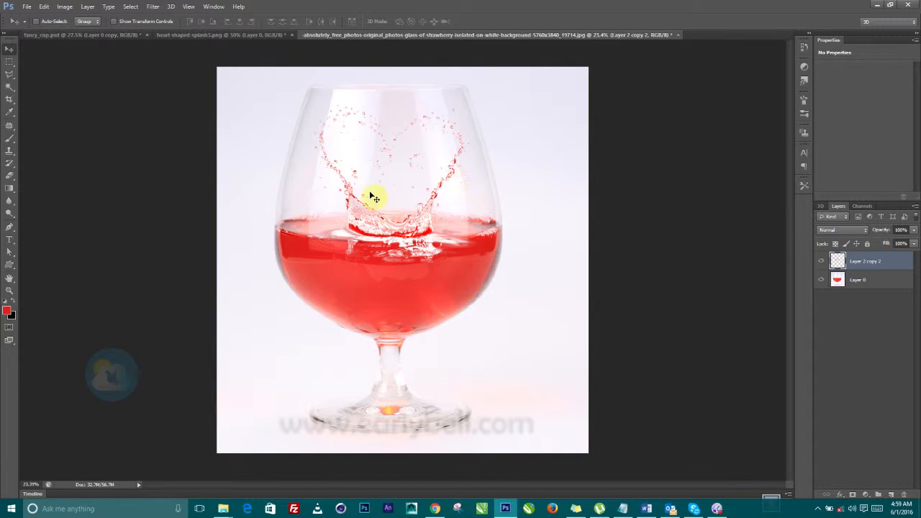
Using fancy_cup.psd as a reference, nudge the merged splash slightly to the left and duplicate its layer
click(119, 34)
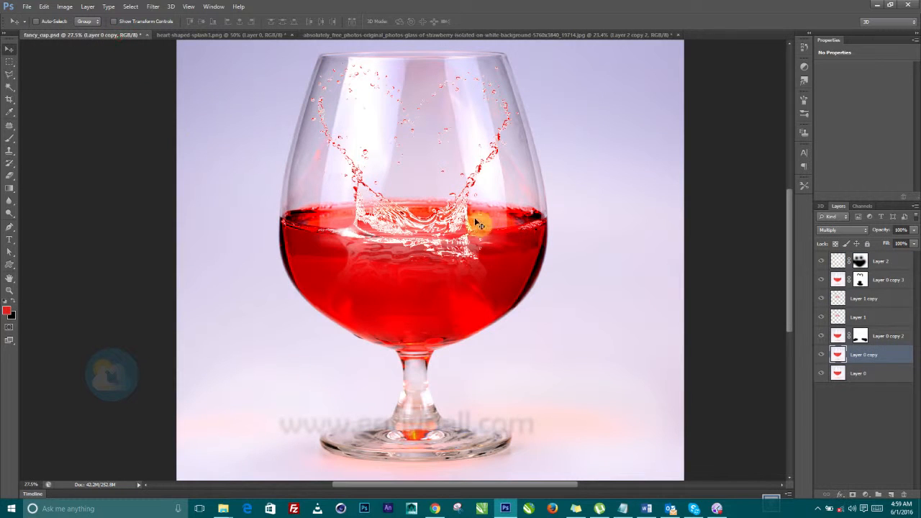
click(508, 34)
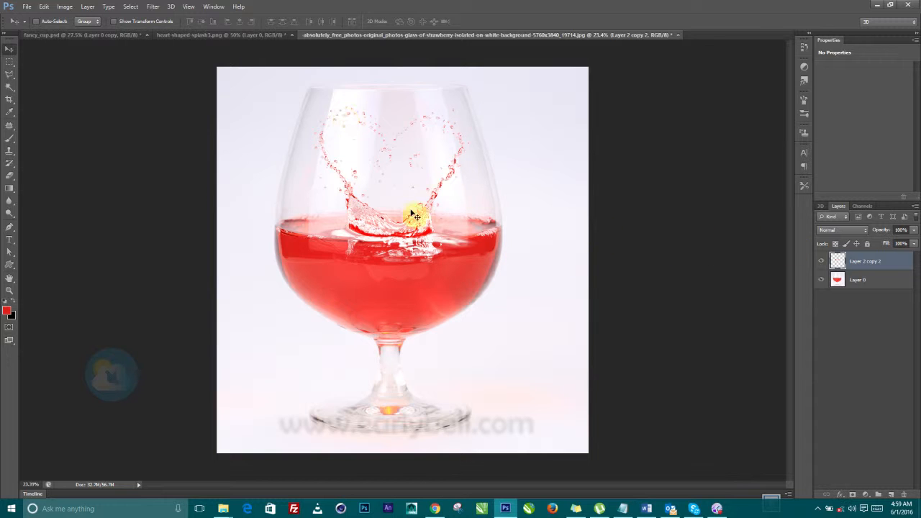
mouse_move(404, 225)
mouse_down()
mouse_move(394, 229)
mouse_move(401, 230)
mouse_up()
drag(837, 262, 891, 495)
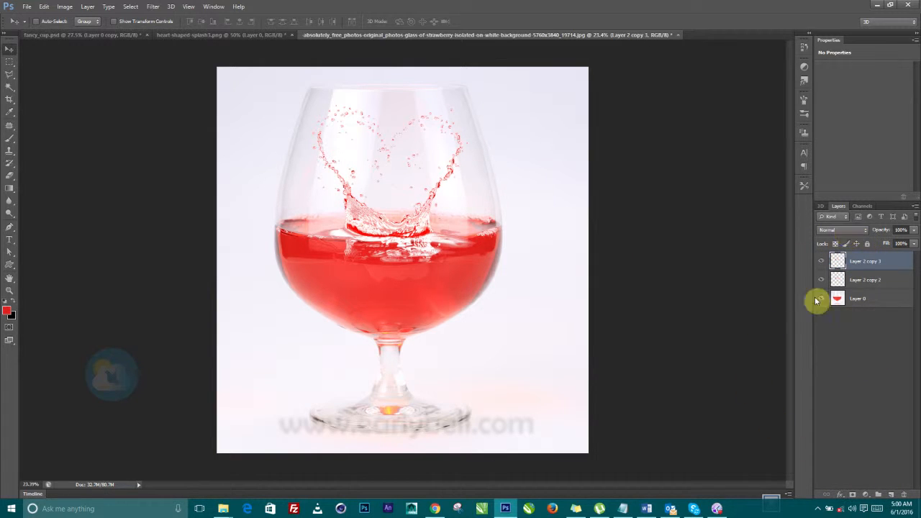
Try a series of blending modes on the top splash copy, from Lighten through Linear Dodge and Pin Light to Saturation
key(shift+plus)
key(shift+plus)
key(shift+plus)
key(shift+plus)
key(shift+plus)
key(shift+plus)
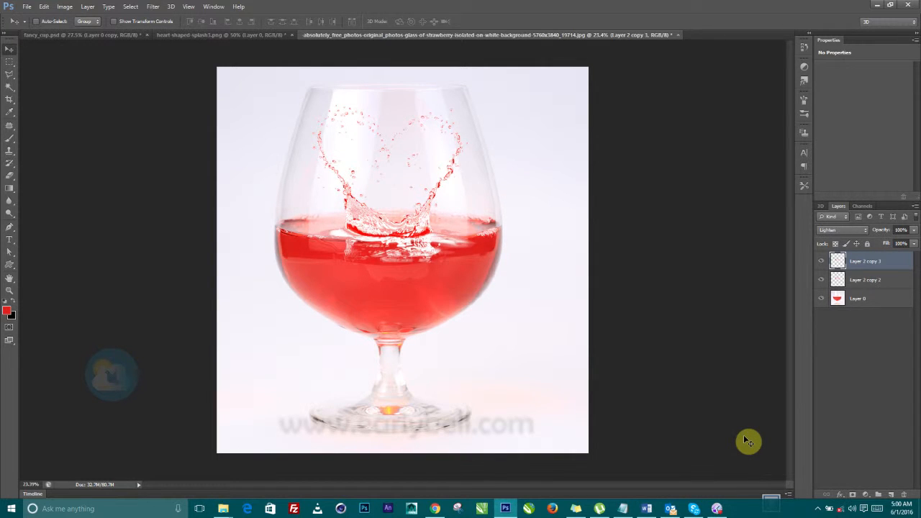
key(shift+plus)
key(shift+plus)
key(shift+plus)
key(shift+plus)
key(shift+plus)
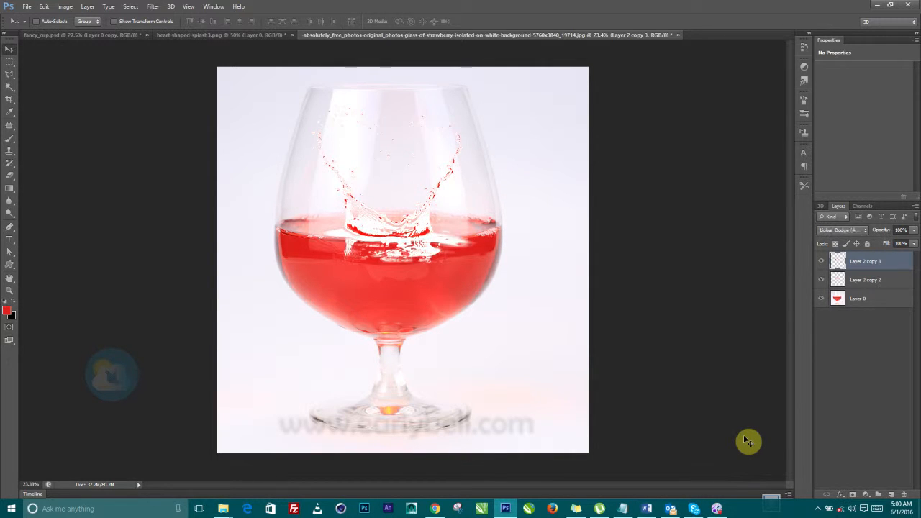
key(shift+plus)
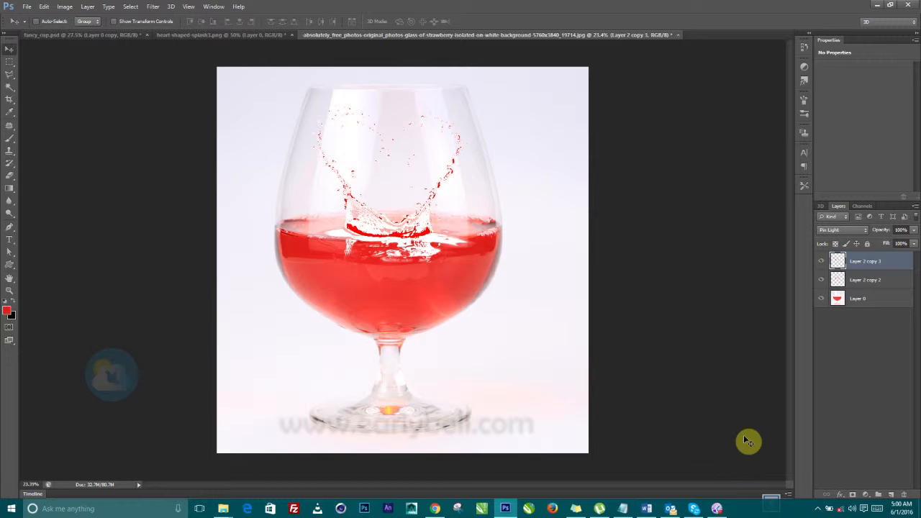
key(shift+plus)
key(shift+plus)
key(shift+plus)
key(shift+plus)
key(shift+plus)
key(shift+plus)
key(shift+plus)
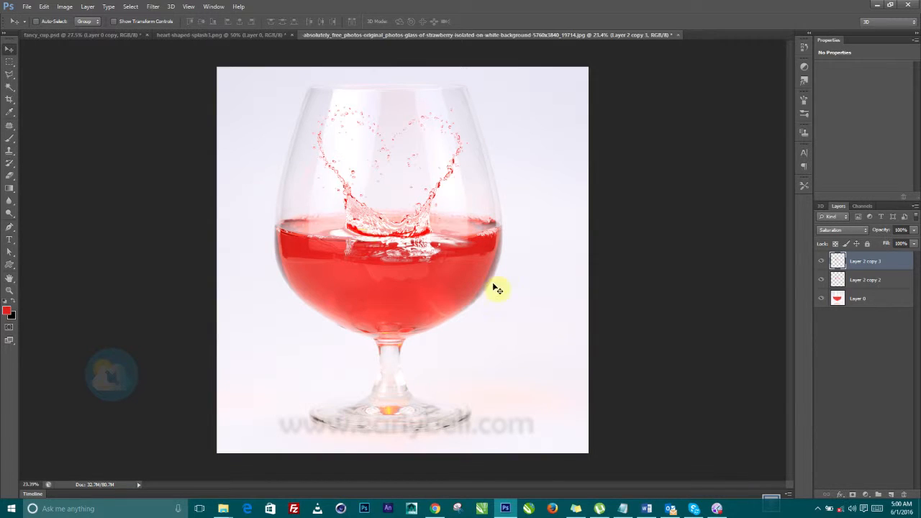
Set the top splash copy's blending mode to Linear Burn and its opacity to 40%
key(shift+plus)
key(shift+plus)
key(shift+plus)
key(shift+plus)
key(shift+plus)
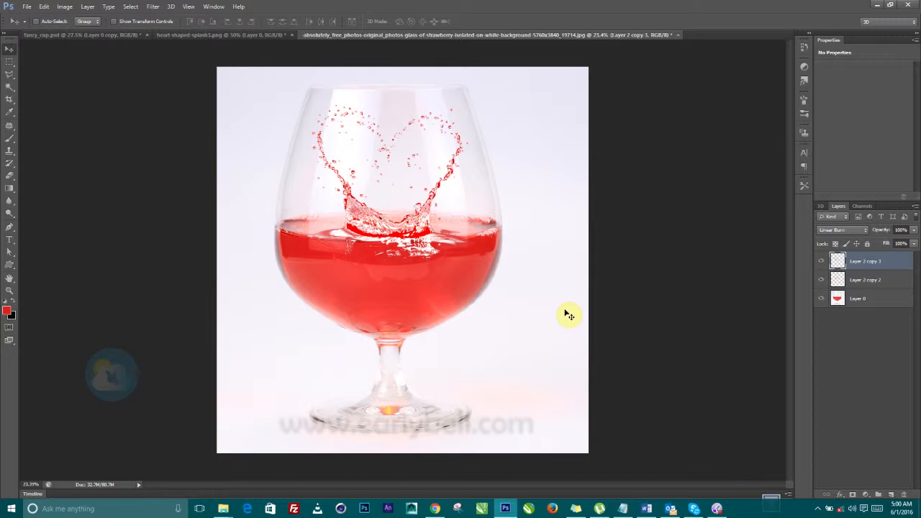
click(916, 230)
drag(917, 246, 886, 249)
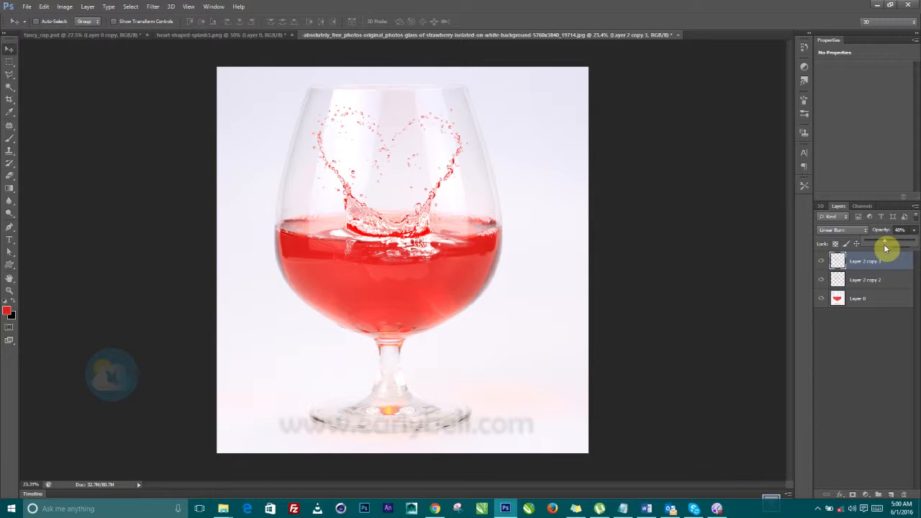
Add a new layer above the splash copies and replace the current brushes with the Water splash Set by Almuli
click(890, 496)
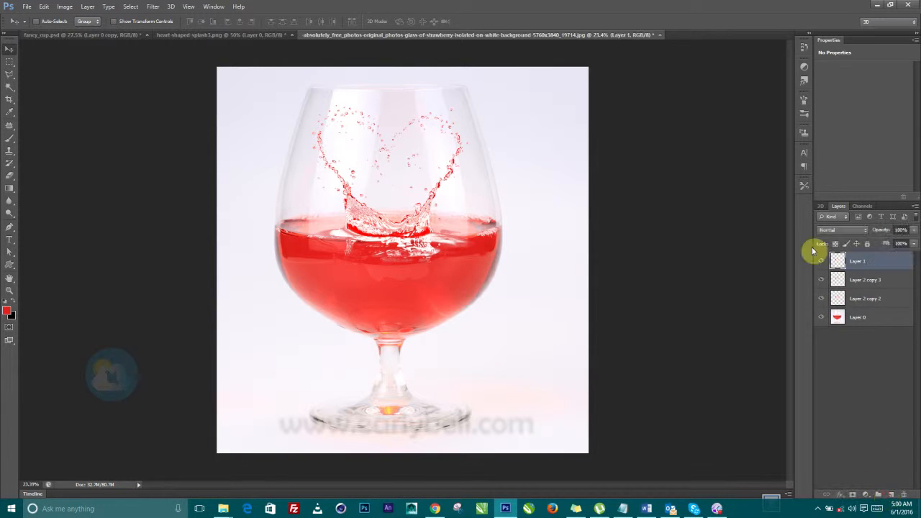
click(9, 138)
right_click(432, 280)
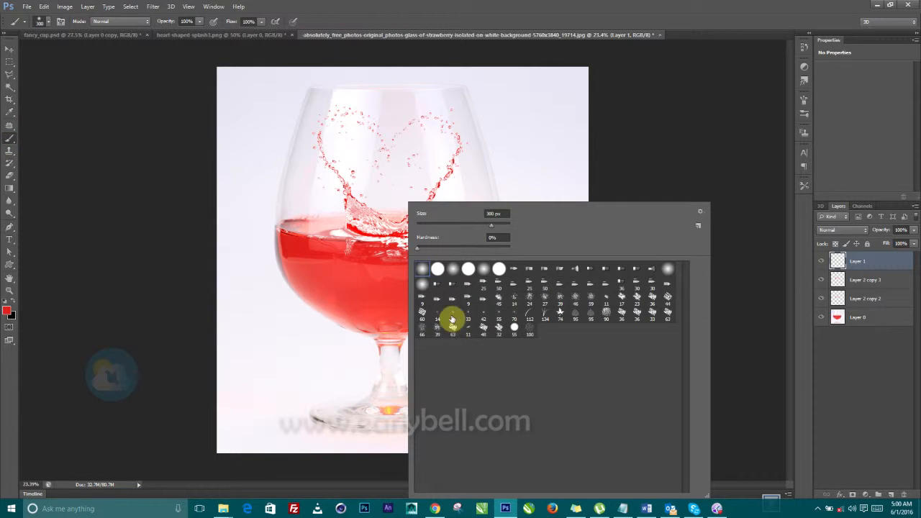
click(702, 215)
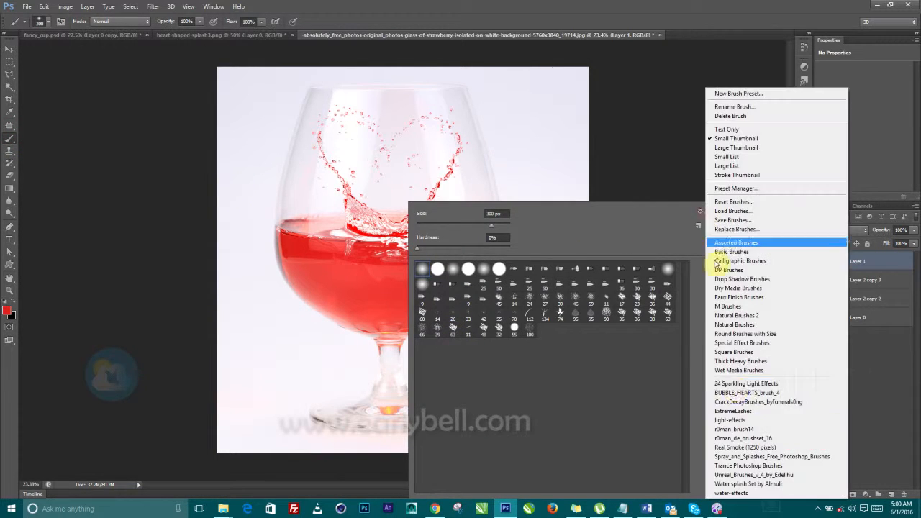
click(730, 483)
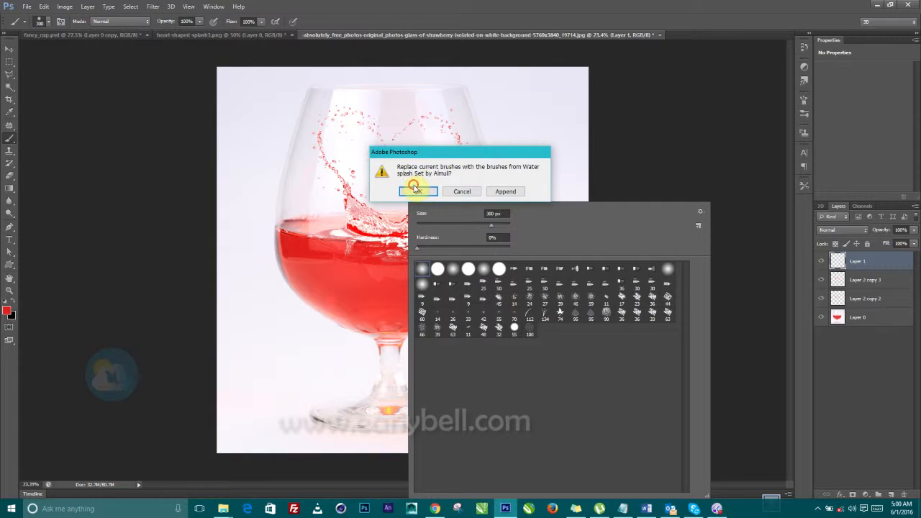
click(415, 191)
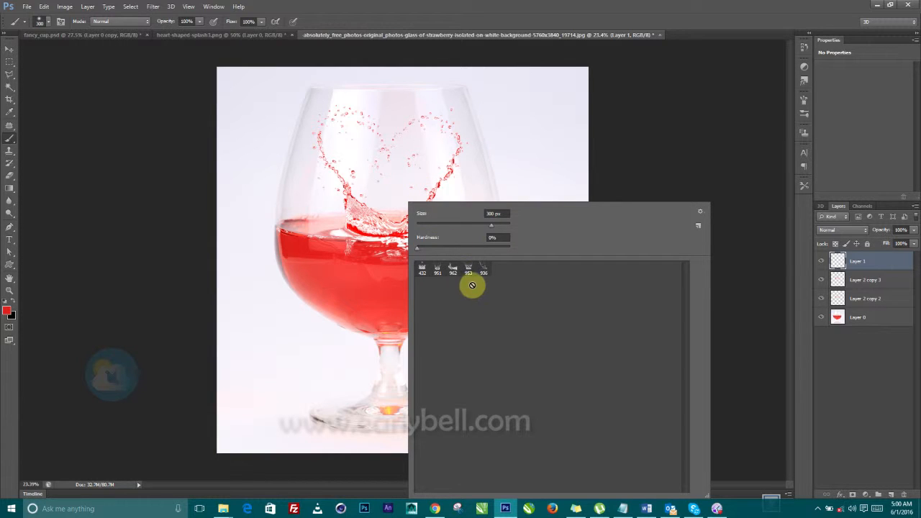
Stamp a white crown splash in the red drink with the first water-splash brush enlarged to 1400 px
click(370, 275)
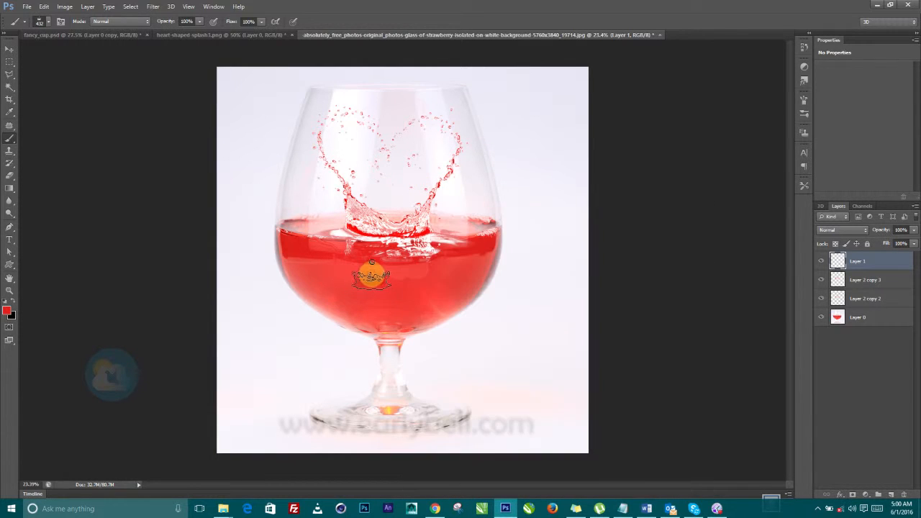
key(ctrl+z)
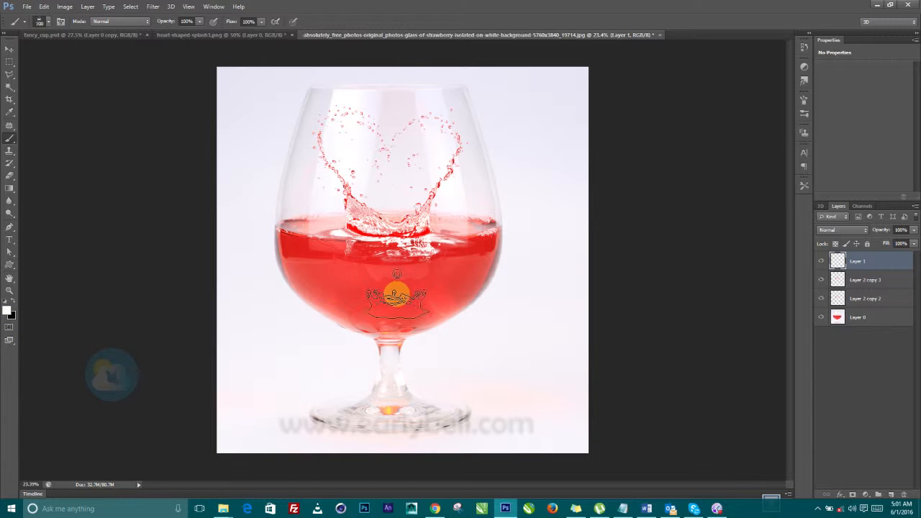
key(bracketright)
key(bracketright)
key(bracketright)
key(bracketright)
key(bracketright)
key(bracketright)
key(bracketright)
key(bracketright)
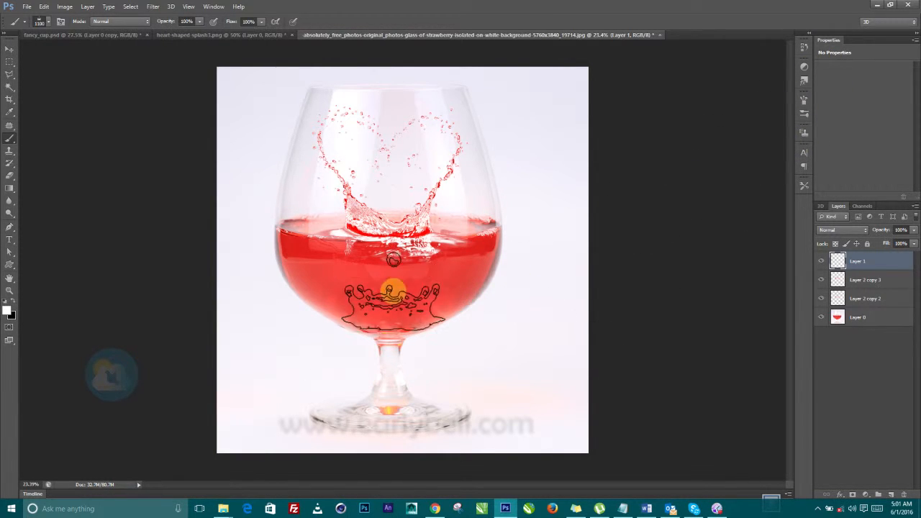
key(bracketright)
key(bracketright)
key(bracketright)
click(391, 255)
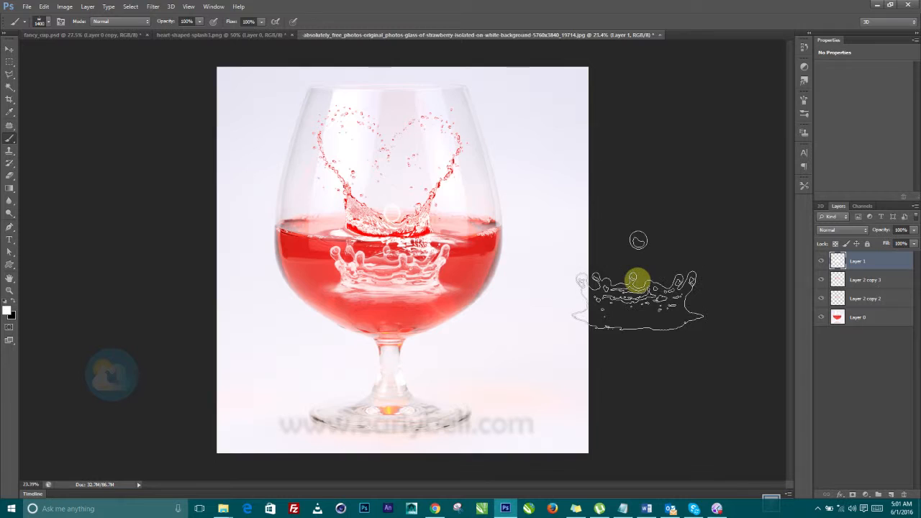
Rotate the white crown splash to -180° and move it slightly down and left, beneath the drink's surface
click(10, 48)
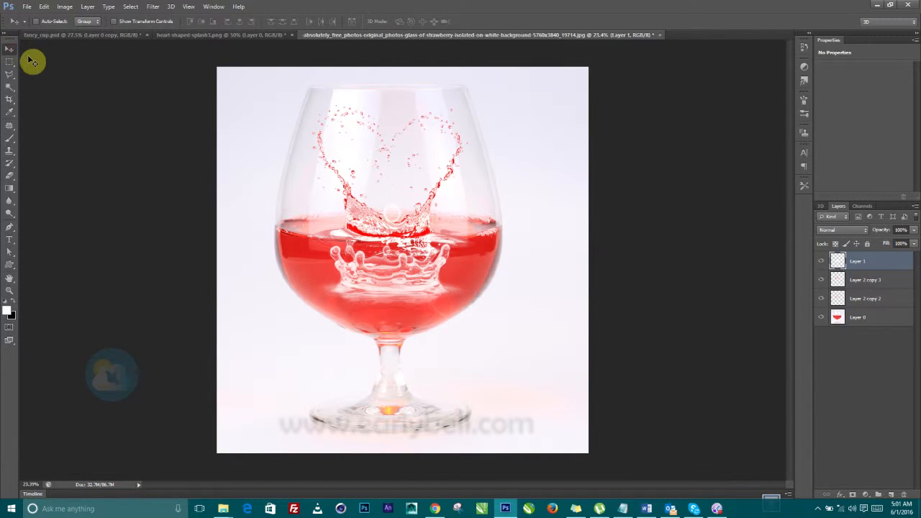
key(ctrl+t)
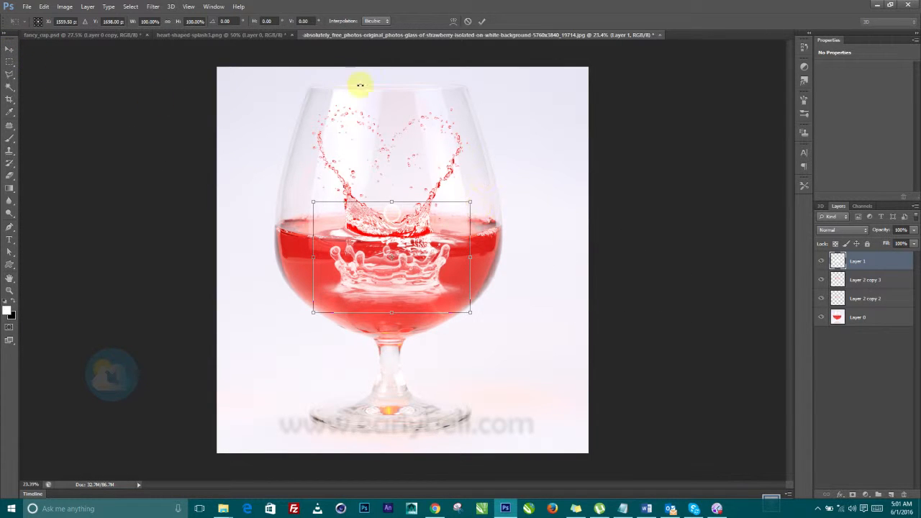
click(45, 6)
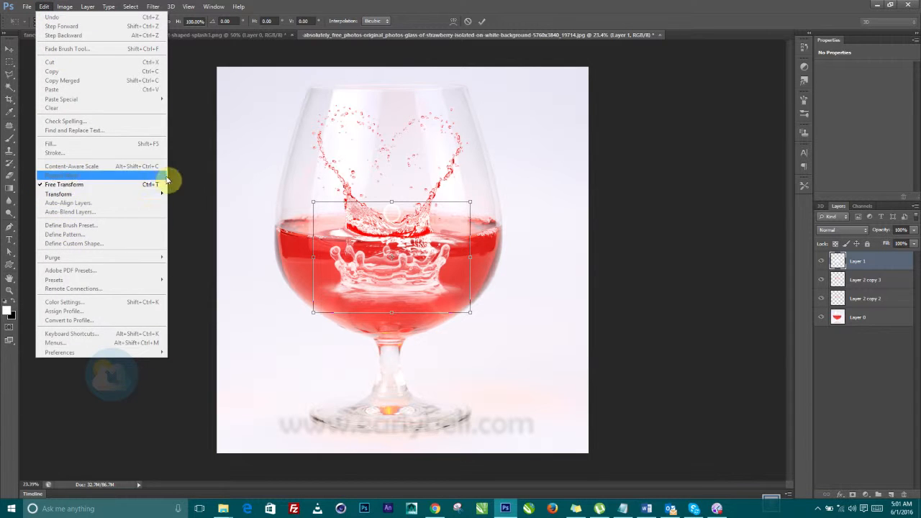
click(139, 186)
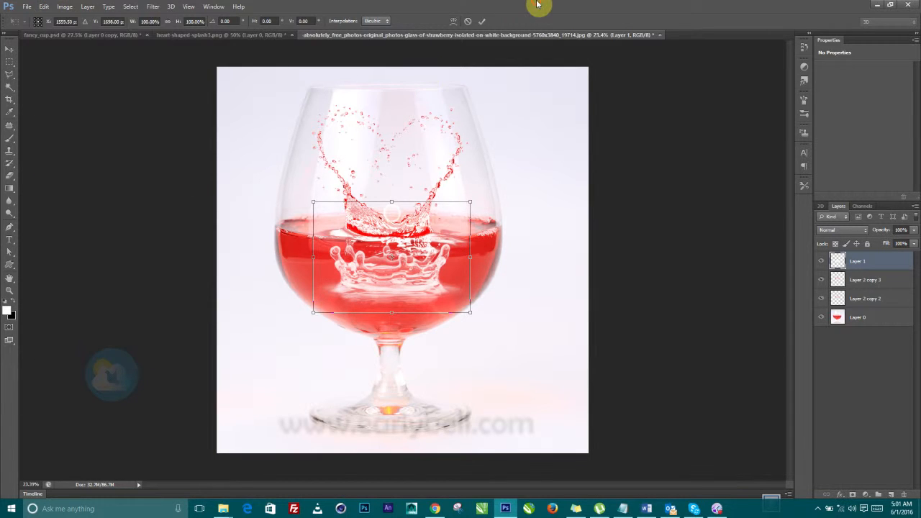
drag(485, 196, 295, 313)
click(227, 21)
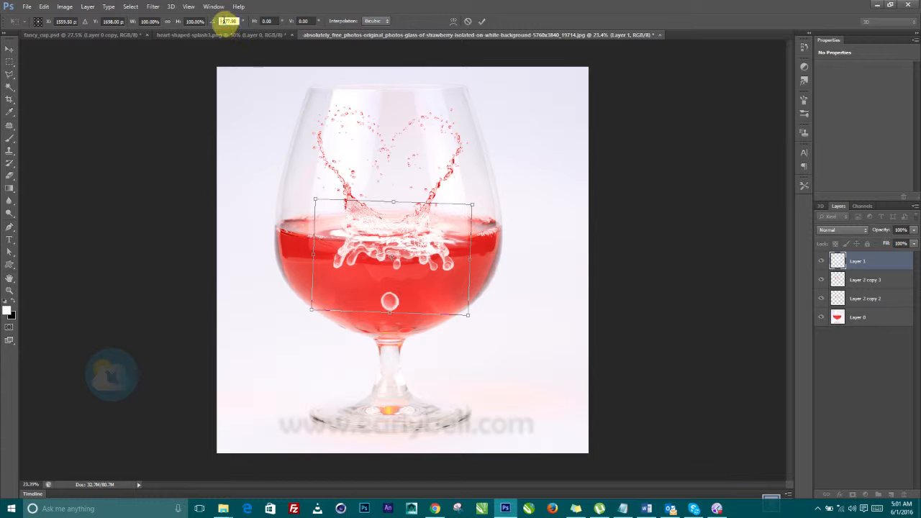
text(-180)
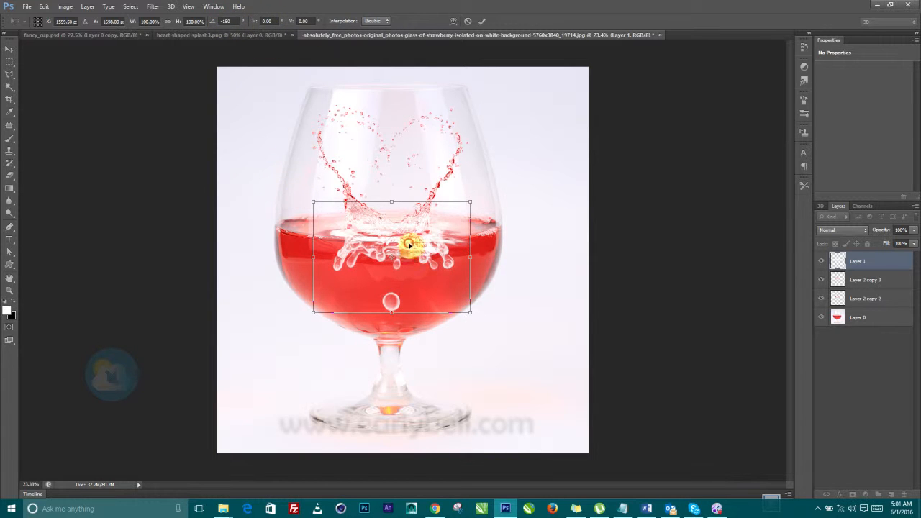
drag(408, 245, 403, 264)
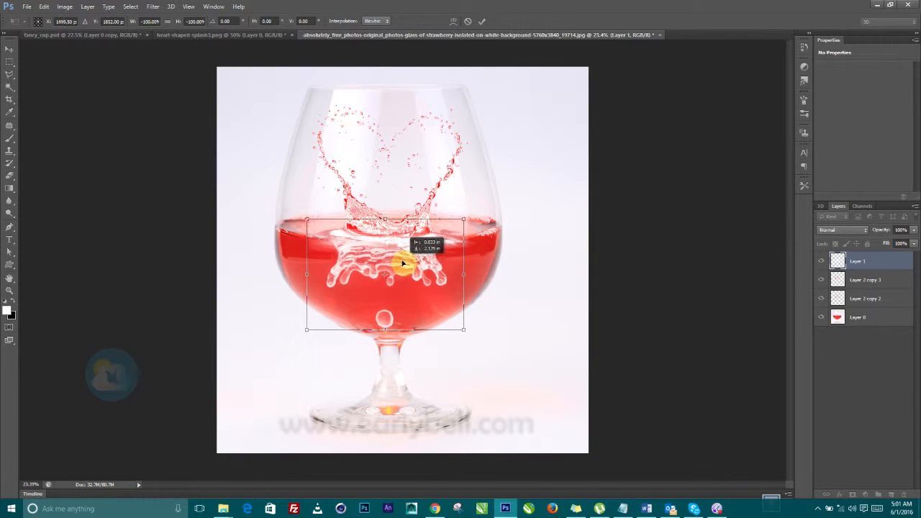
click(481, 21)
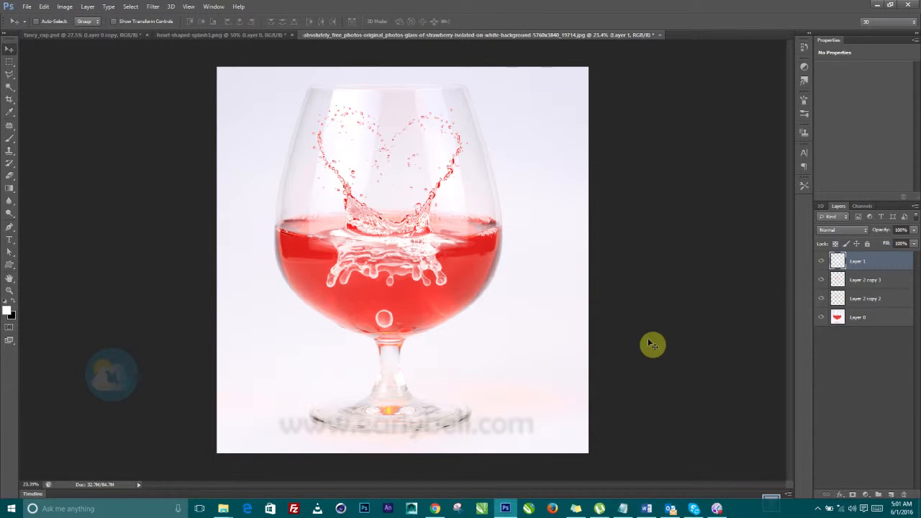
Set the inverted crown splash layer's opacity to 38% and add a layer mask to it
click(914, 231)
drag(908, 244, 876, 247)
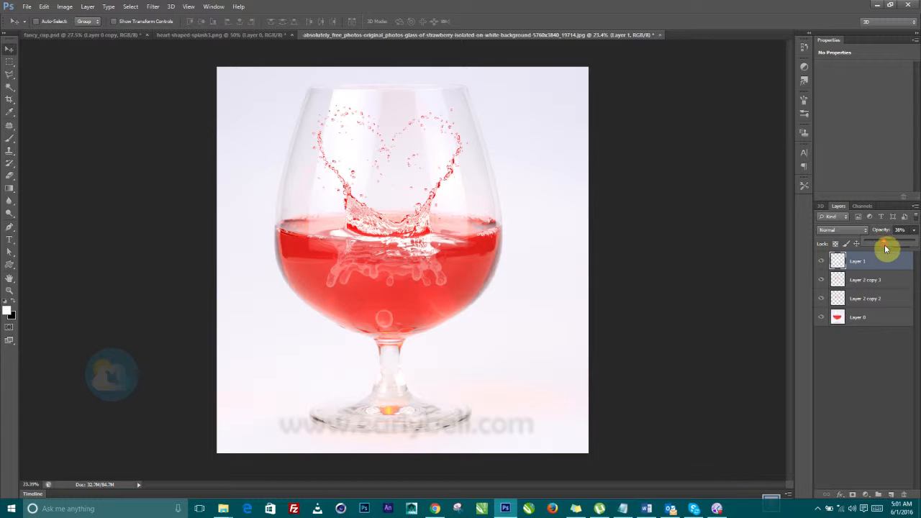
click(883, 267)
click(853, 497)
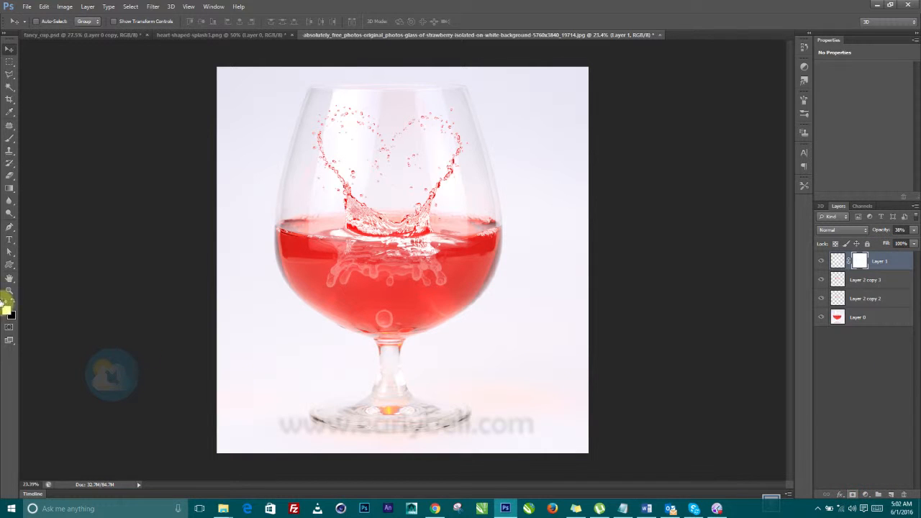
Reset the brushes to the default set and choose the soft round brush with black as the foreground colour
key(b)
key(x)
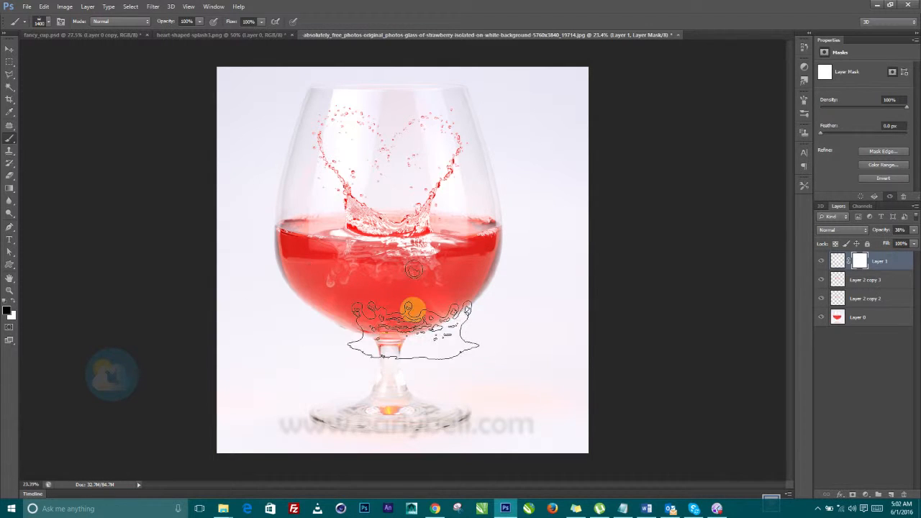
right_click(381, 267)
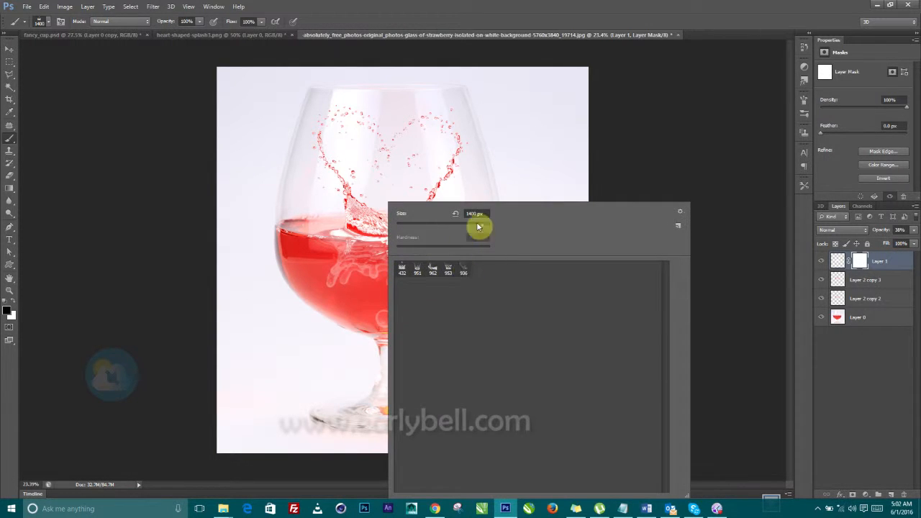
click(680, 211)
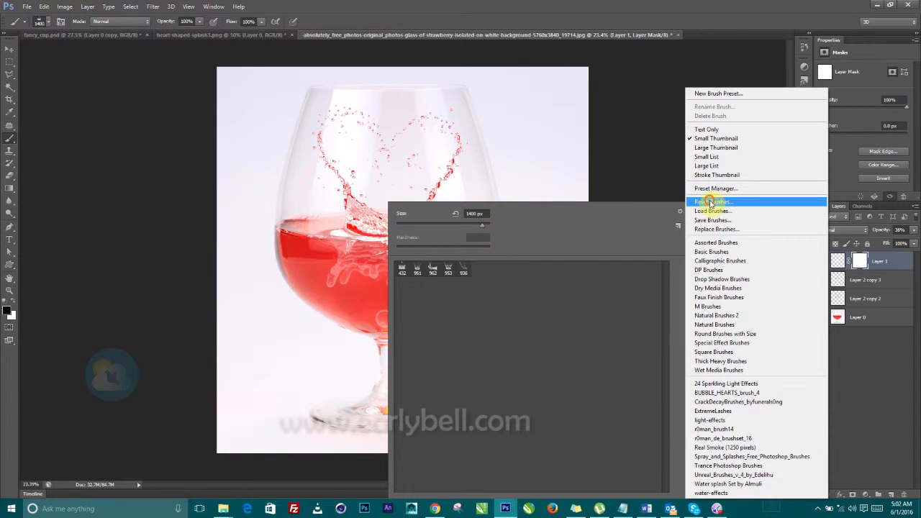
click(712, 201)
click(417, 191)
click(402, 268)
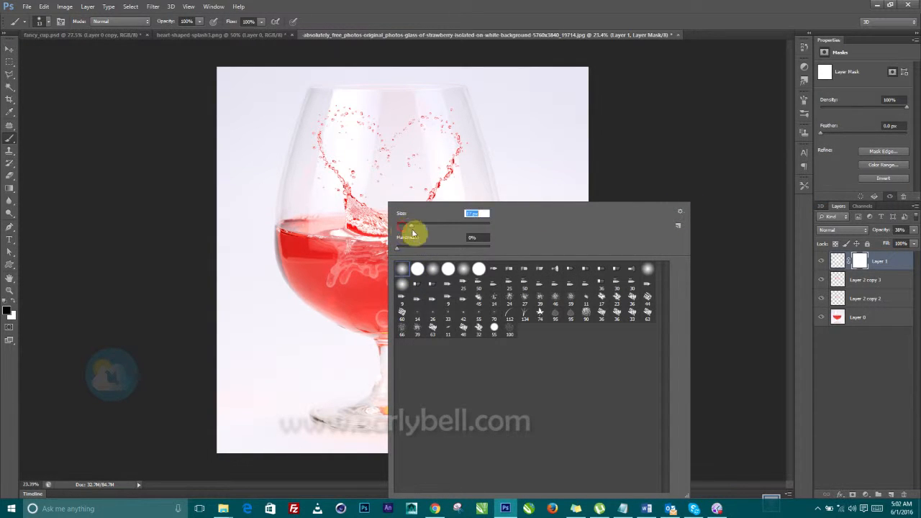
key(Return)
Paint black on the crown splash's mask with the soft brush enlarged to 700 px, hiding the droplet and drips in the drink
drag(376, 325, 367, 320)
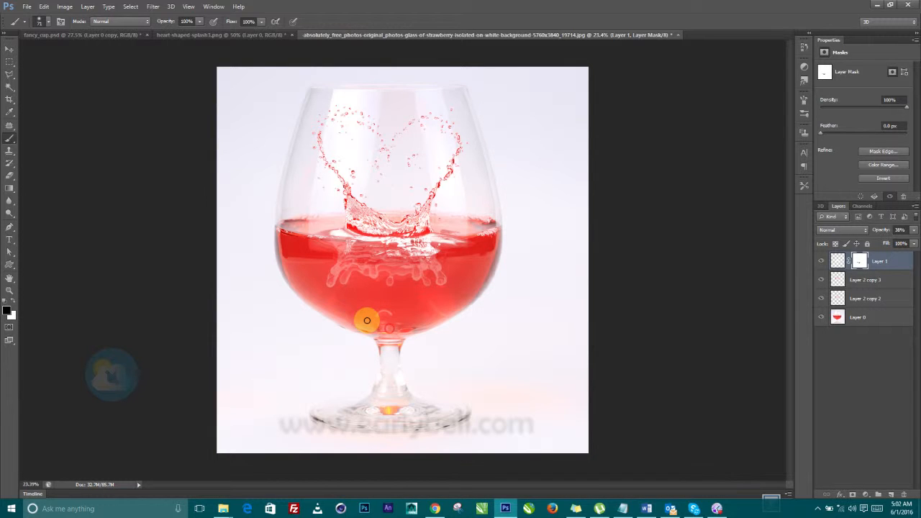
key(bracketright)
key(bracketright)
key(bracketright)
key(bracketright)
mouse_move(370, 316)
mouse_down()
mouse_move(344, 325)
mouse_move(475, 323)
mouse_move(439, 314)
mouse_move(475, 295)
mouse_move(368, 297)
mouse_up()
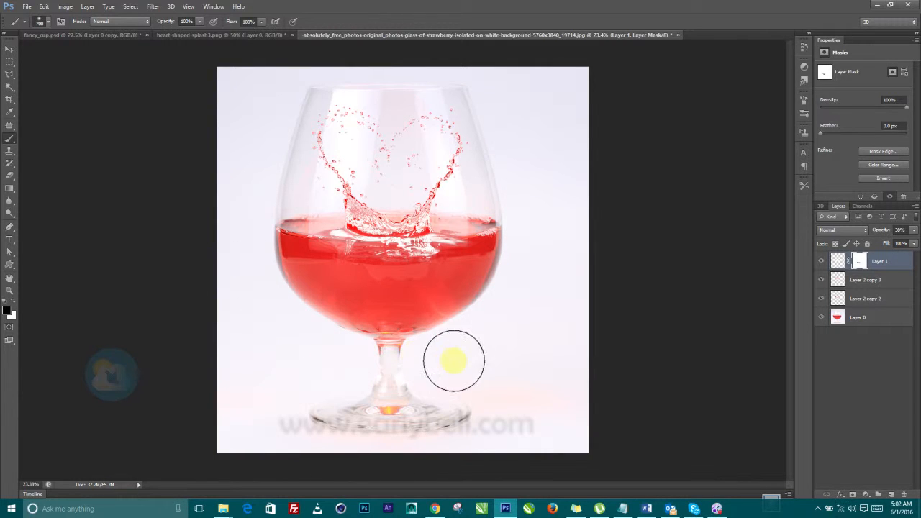
key(ctrl+z)
mouse_move(446, 354)
mouse_down()
mouse_move(341, 305)
mouse_move(345, 296)
mouse_move(406, 313)
mouse_move(449, 291)
mouse_move(434, 306)
mouse_move(340, 299)
mouse_move(452, 304)
mouse_move(468, 318)
mouse_up()
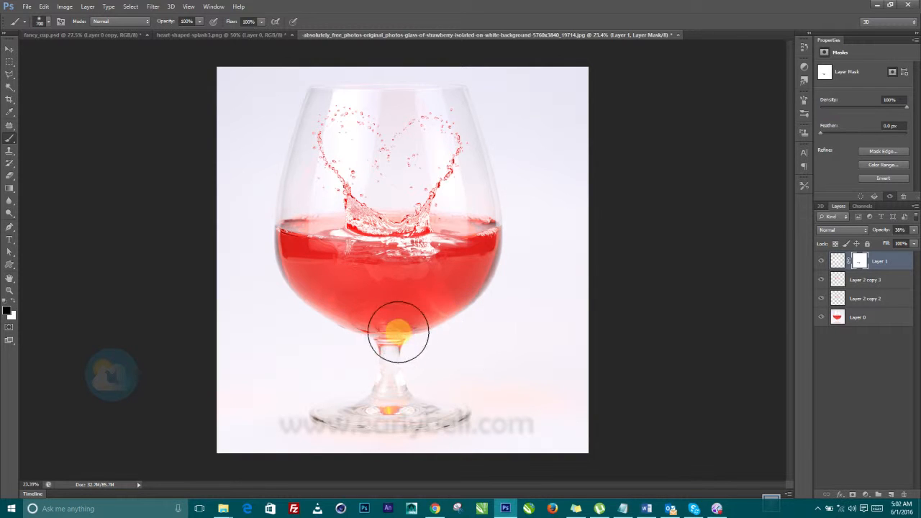
click(10, 50)
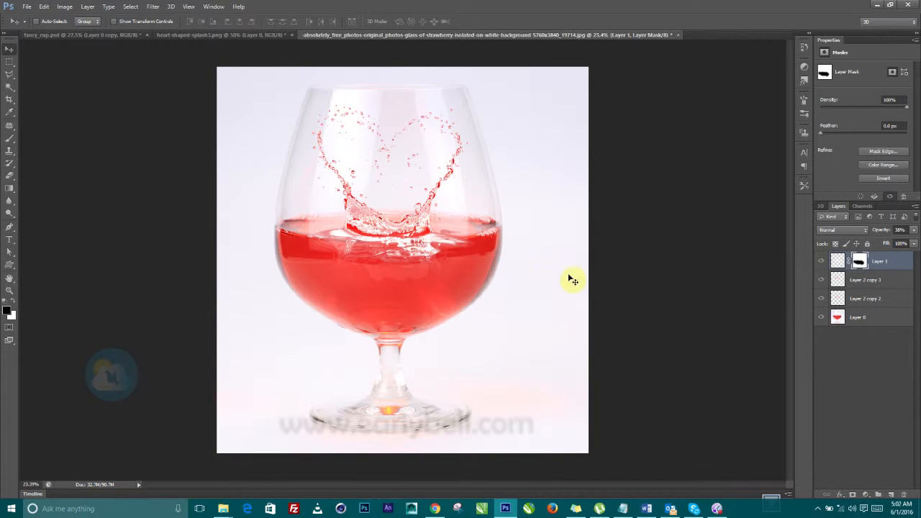
Duplicate the wine glass photo layer and set the copy's blending mode to Linear Burn
drag(837, 316, 893, 494)
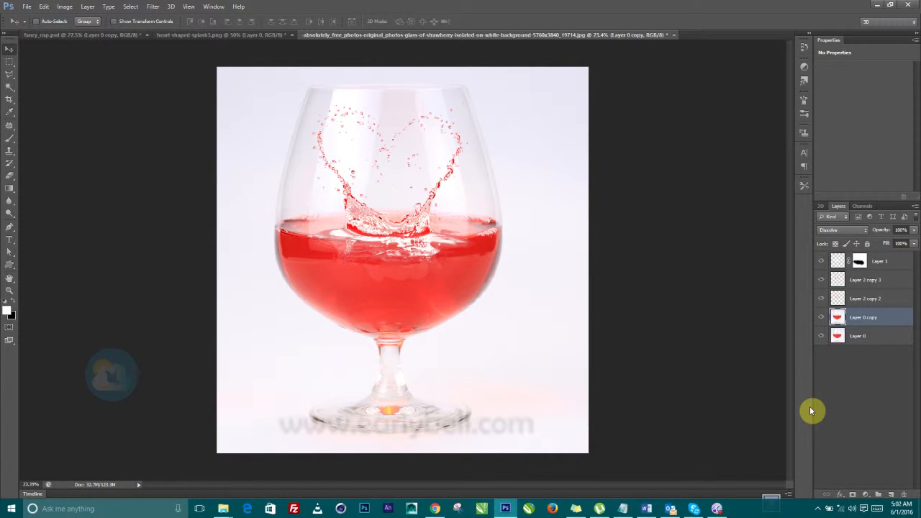
key(Down)
key(Down)
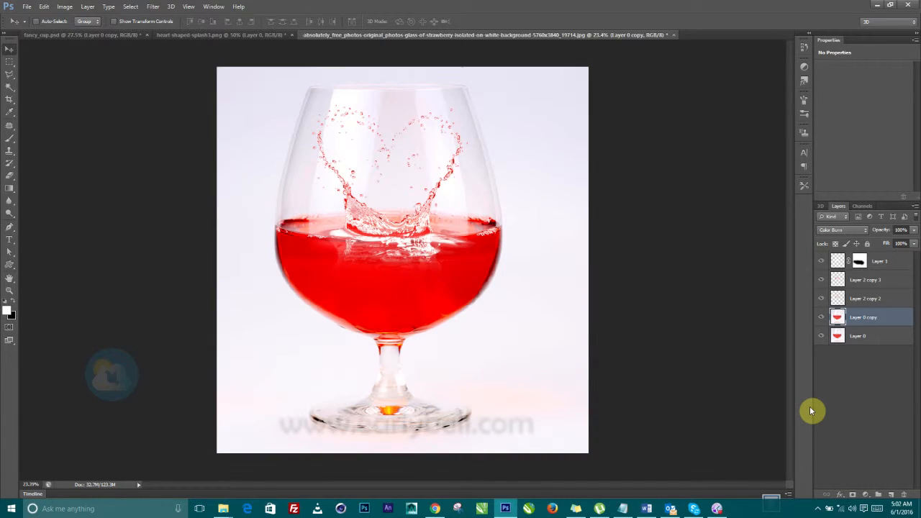
key(Down)
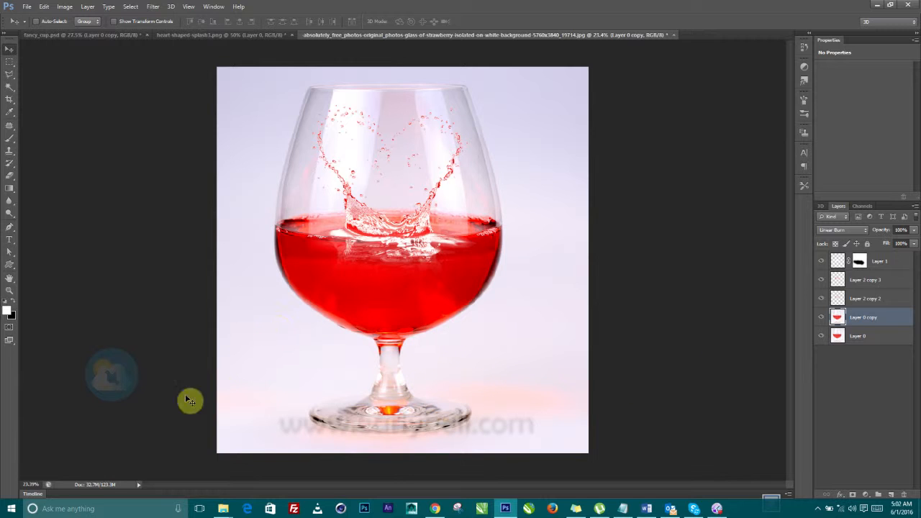
Duplicate the Linear Burn glass layer and add a layer mask to the new copy
drag(839, 317, 893, 495)
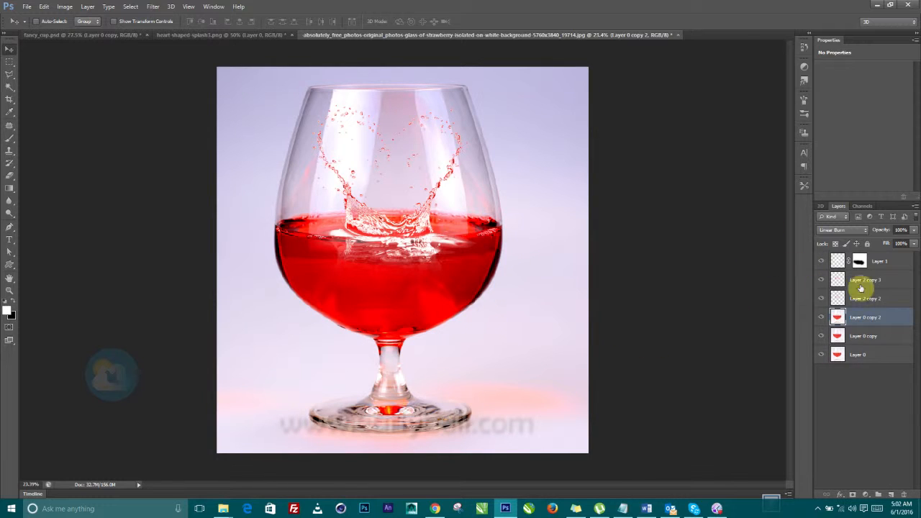
click(914, 231)
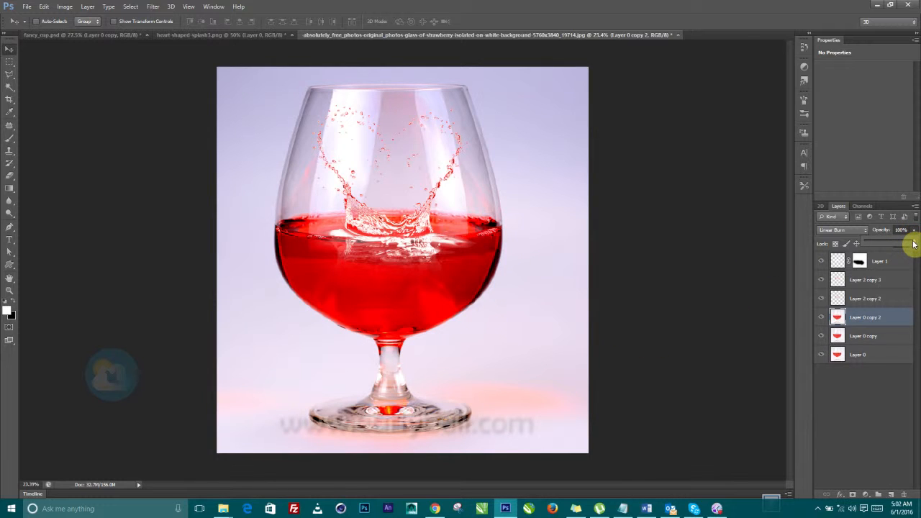
click(870, 323)
click(854, 494)
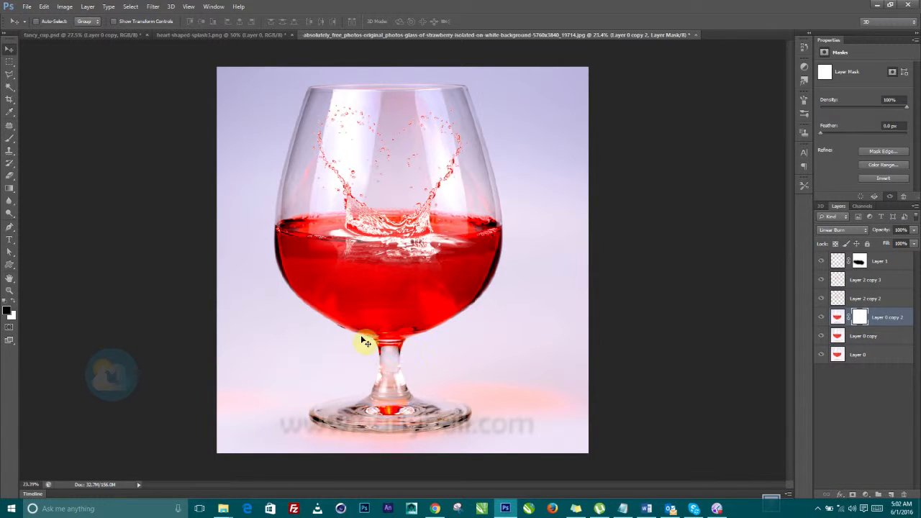
Paint black on the top glass copy's mask over the stem and base, and brush white along the area below the base
key(b)
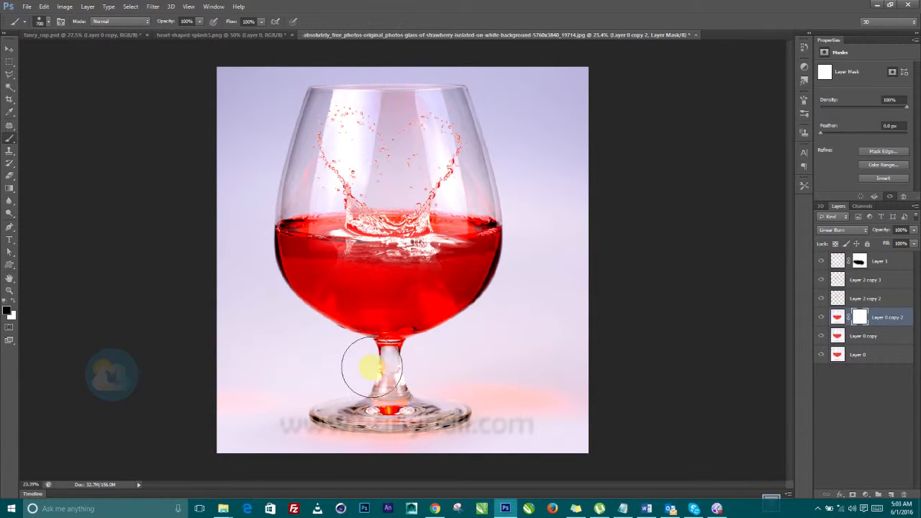
mouse_move(397, 353)
mouse_down()
mouse_move(372, 360)
mouse_move(394, 363)
mouse_move(399, 394)
mouse_move(437, 404)
mouse_move(326, 406)
mouse_move(387, 391)
mouse_up()
key(x)
mouse_move(367, 438)
mouse_down()
mouse_move(412, 449)
mouse_move(444, 442)
mouse_up()
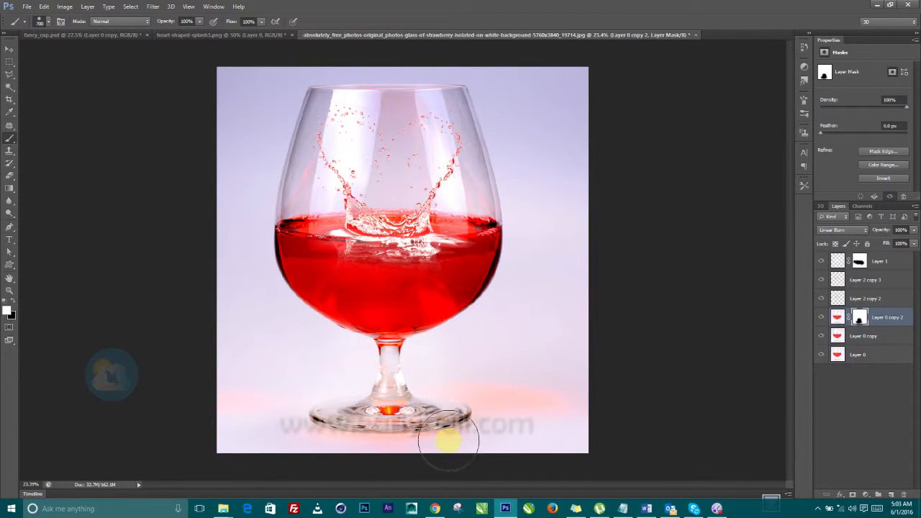
Duplicate the original wine glass layer to the top of the layer stack and add a layer mask to the copy
click(9, 48)
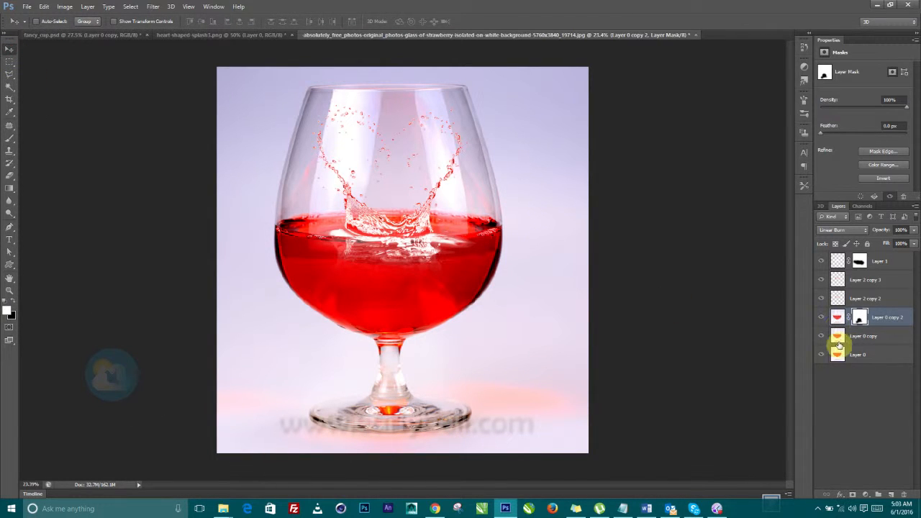
drag(838, 360, 893, 494)
drag(839, 353, 846, 253)
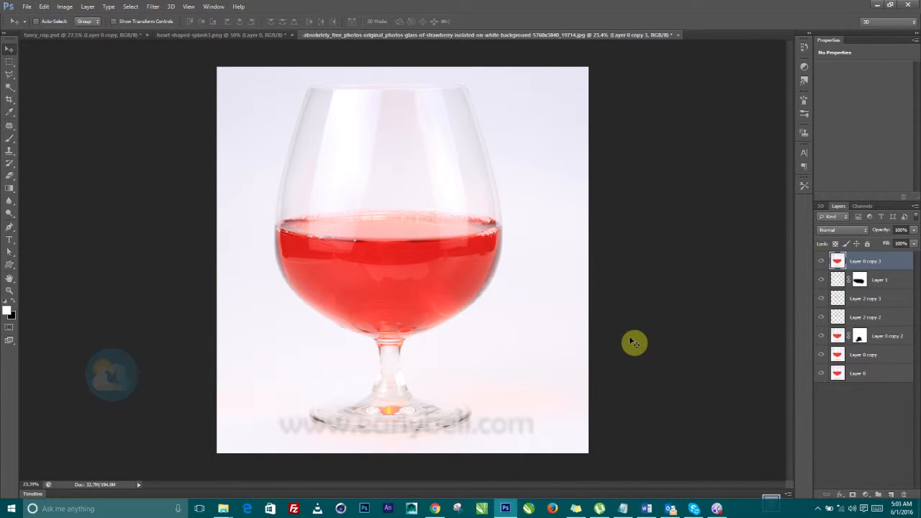
click(856, 483)
Paint black with the 700 px soft brush on the top copy's mask over the whole glass, leaving the surrounding background unpainted
key(b)
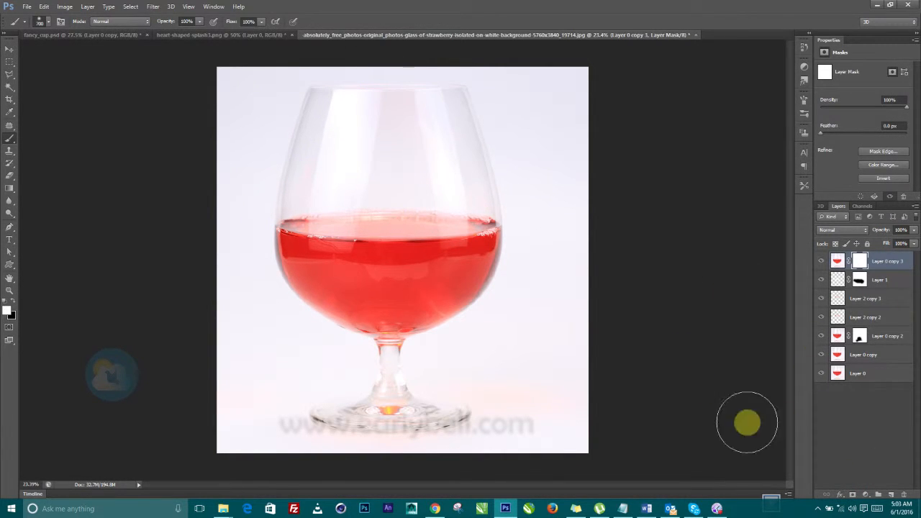
key(x)
mouse_move(373, 196)
mouse_down()
mouse_move(428, 229)
mouse_move(381, 206)
mouse_move(409, 196)
mouse_move(347, 163)
mouse_move(359, 134)
mouse_move(341, 140)
mouse_move(393, 132)
mouse_move(425, 154)
mouse_move(431, 137)
mouse_move(325, 121)
mouse_move(304, 159)
mouse_move(306, 208)
mouse_move(385, 202)
mouse_move(354, 174)
mouse_move(404, 187)
mouse_move(427, 223)
mouse_move(353, 245)
mouse_move(388, 291)
mouse_move(435, 291)
mouse_move(455, 270)
mouse_move(464, 237)
mouse_move(361, 282)
mouse_move(325, 264)
mouse_move(327, 288)
mouse_move(299, 247)
mouse_move(291, 197)
mouse_move(324, 121)
mouse_move(434, 101)
mouse_move(453, 113)
mouse_move(472, 228)
mouse_move(462, 273)
mouse_move(402, 303)
mouse_move(330, 291)
mouse_move(363, 313)
mouse_move(400, 317)
mouse_move(462, 261)
mouse_move(454, 279)
mouse_move(395, 311)
mouse_move(453, 273)
mouse_move(374, 350)
mouse_move(378, 389)
mouse_move(402, 414)
mouse_move(376, 386)
mouse_move(333, 411)
mouse_move(364, 381)
mouse_move(343, 301)
mouse_move(410, 302)
mouse_move(397, 261)
mouse_move(362, 247)
mouse_move(415, 248)
mouse_move(366, 288)
mouse_move(375, 320)
mouse_move(398, 252)
mouse_move(360, 221)
mouse_move(375, 242)
mouse_move(403, 212)
mouse_move(350, 227)
mouse_move(360, 238)
mouse_move(339, 227)
mouse_move(353, 212)
mouse_move(401, 243)
mouse_move(387, 216)
mouse_move(421, 246)
mouse_move(354, 259)
mouse_up()
key(x)
key(x)
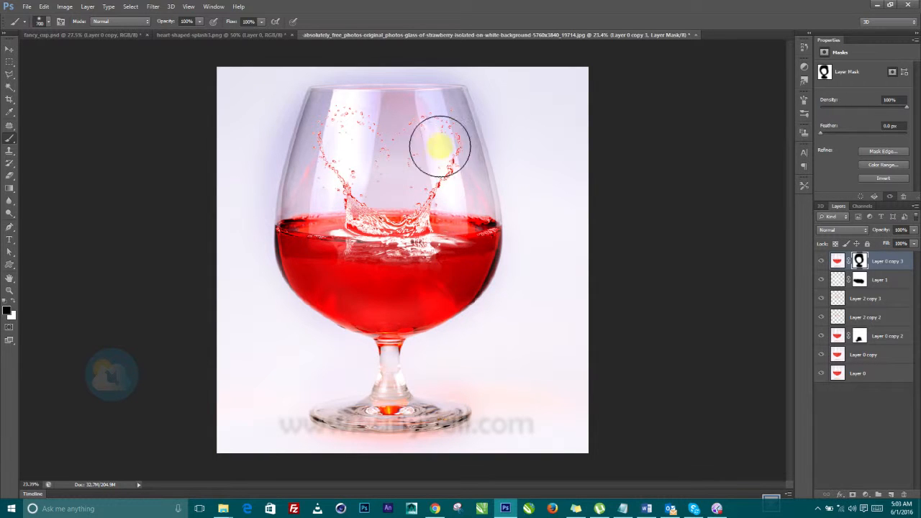
mouse_move(352, 300)
mouse_down()
mouse_move(332, 174)
mouse_move(346, 127)
mouse_move(375, 219)
mouse_up()
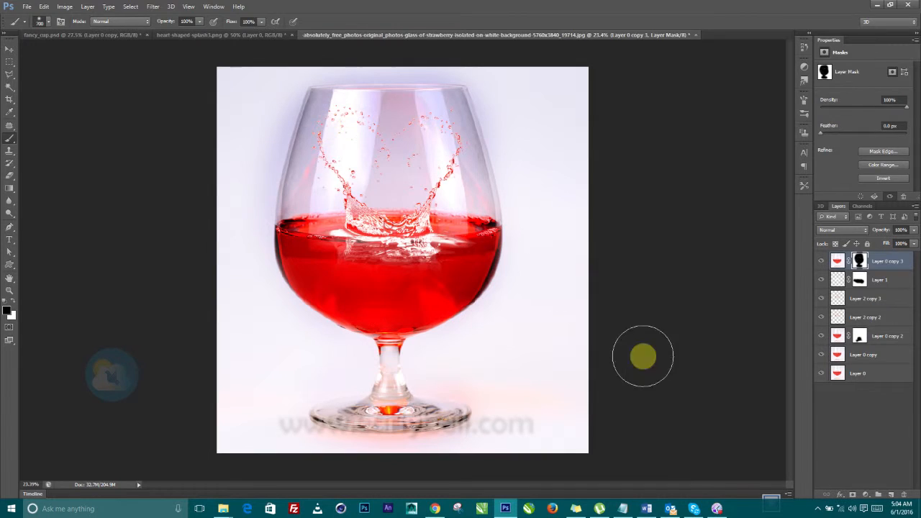
drag(473, 249, 414, 249)
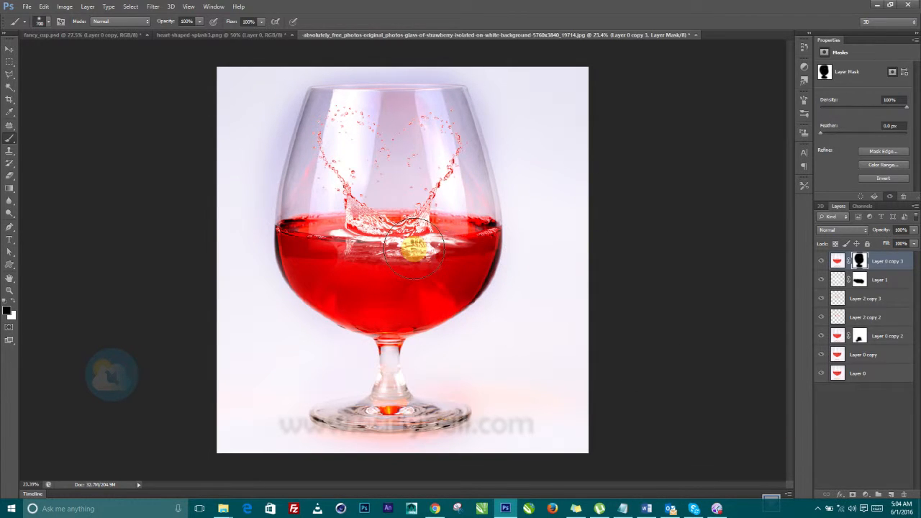
scroll(414, 248, up, 2)
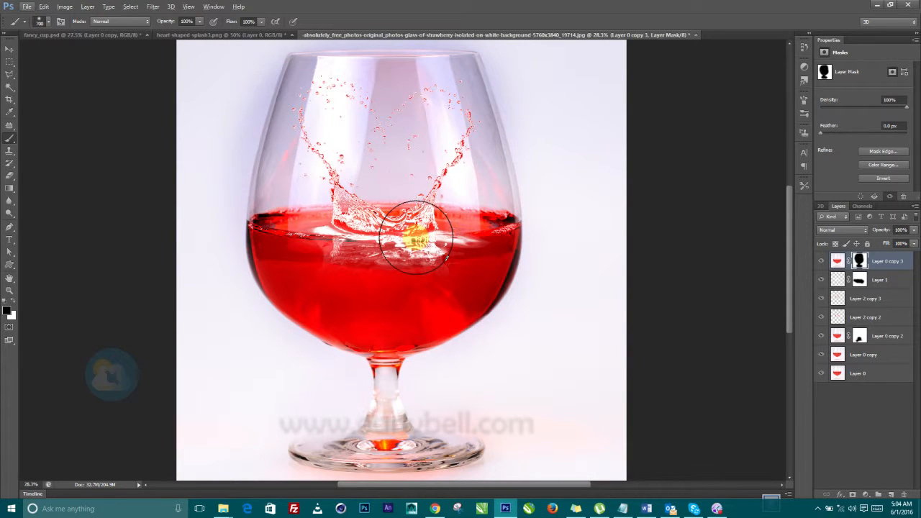